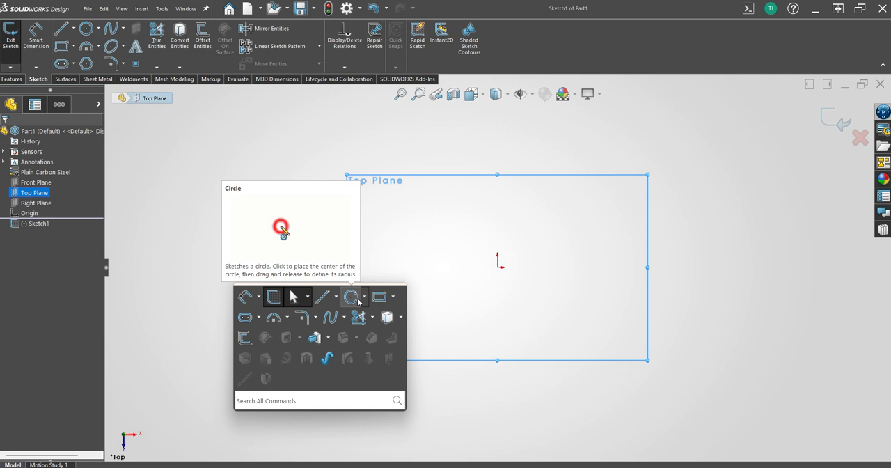
# Sketch a circle centred on the origin with a diameter of 105 mm.
pyautogui.click(352, 297)
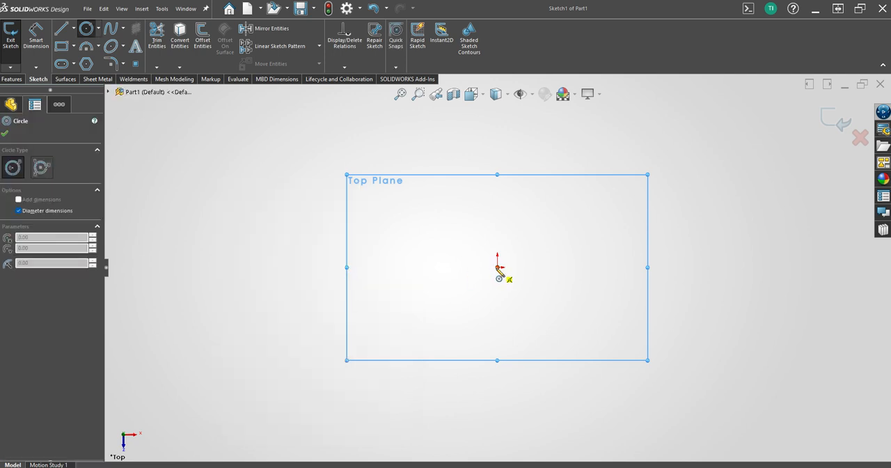
pyautogui.click(497, 267)
pyautogui.click(519, 304)
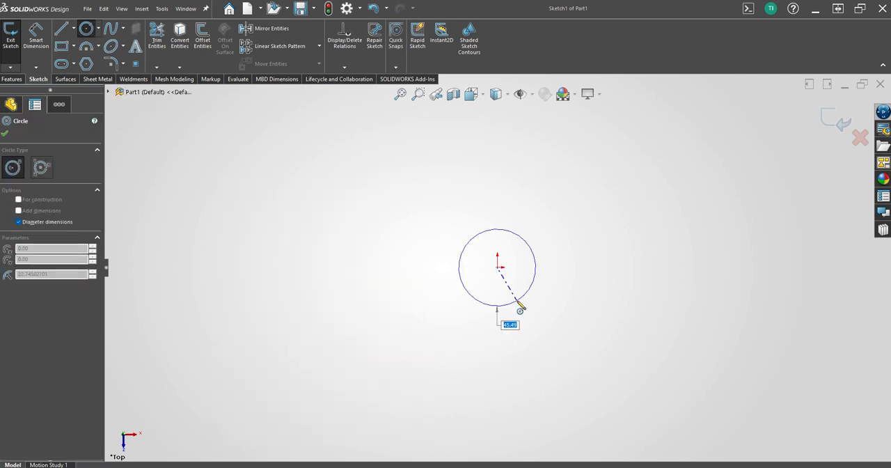
pyautogui.write('105')
pyautogui.press('Return')
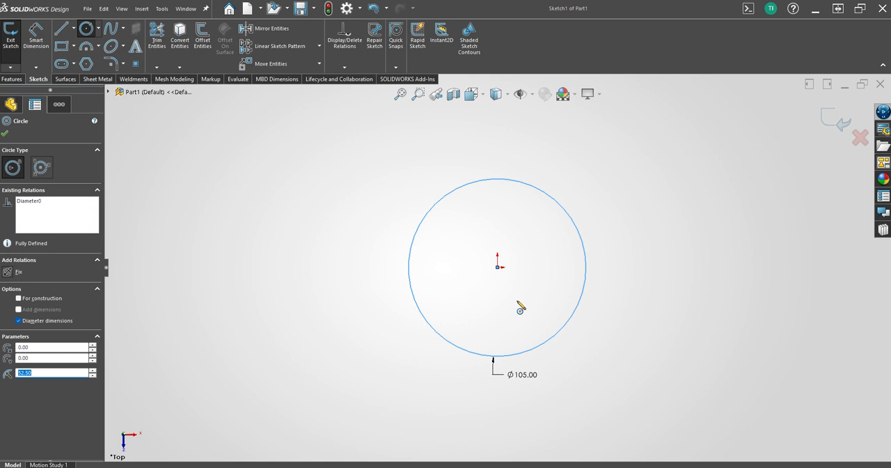
# Sketch a horizontal centerline about 535 mm long through the origin, extending past both sides of the circle.
pyautogui.press('s')
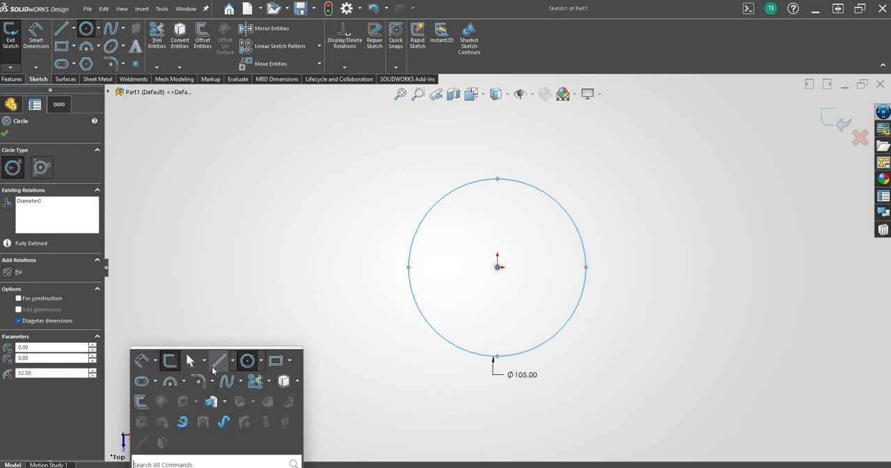
pyautogui.click(233, 361)
pyautogui.click(264, 388)
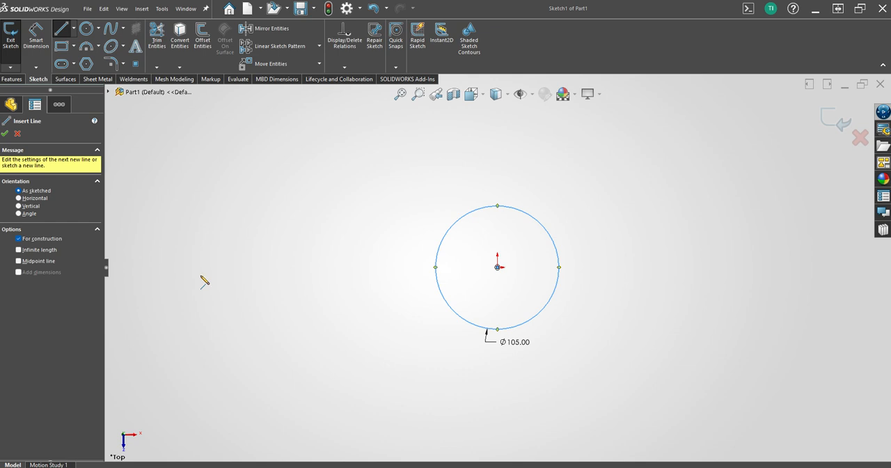
pyautogui.click(207, 268)
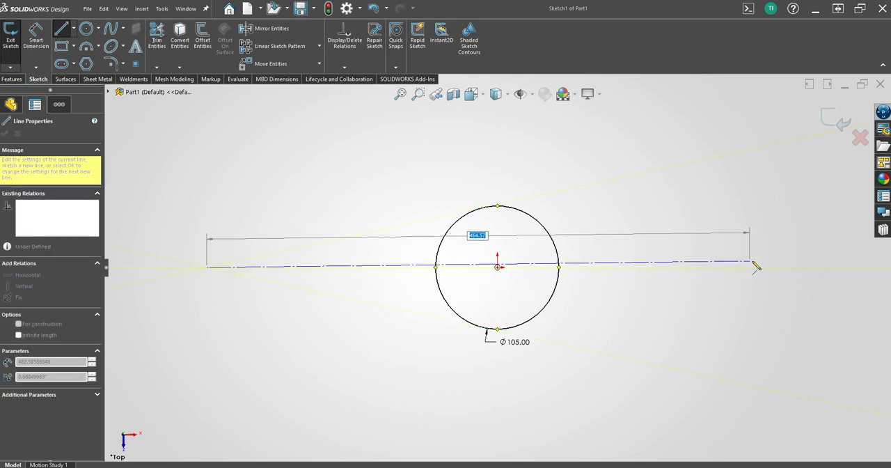
pyautogui.click(836, 268)
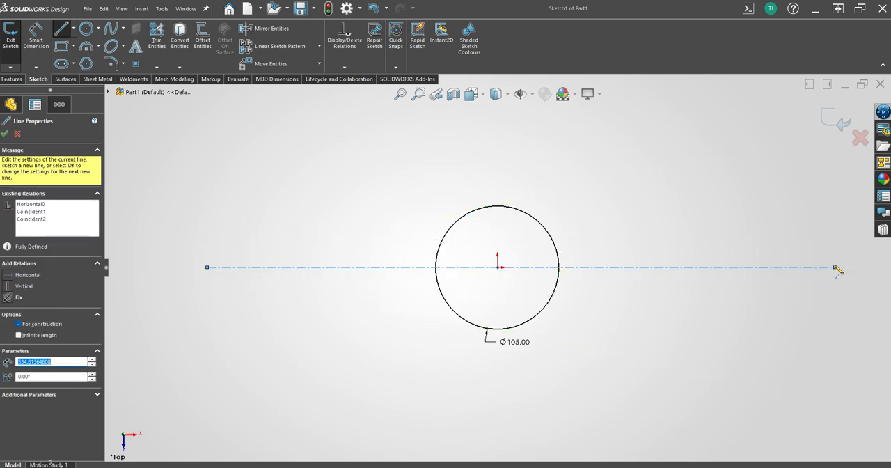
pyautogui.press('Escape')
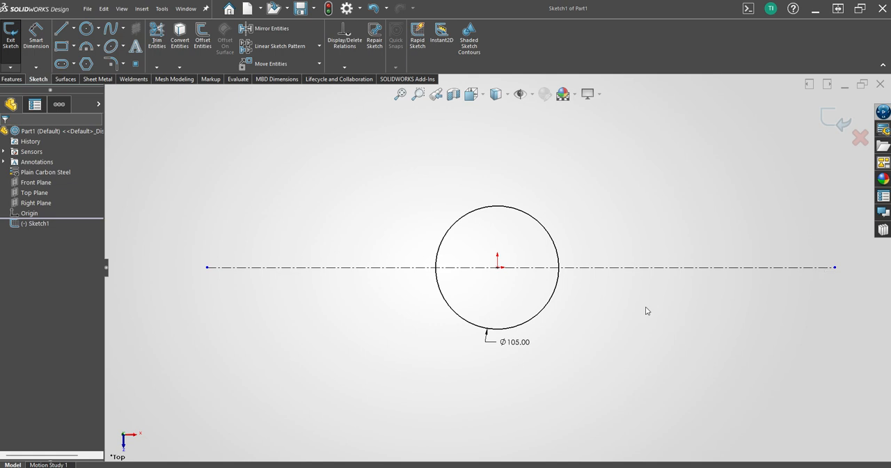
pyautogui.scroll(1, 563, 270)
pyautogui.press('s')
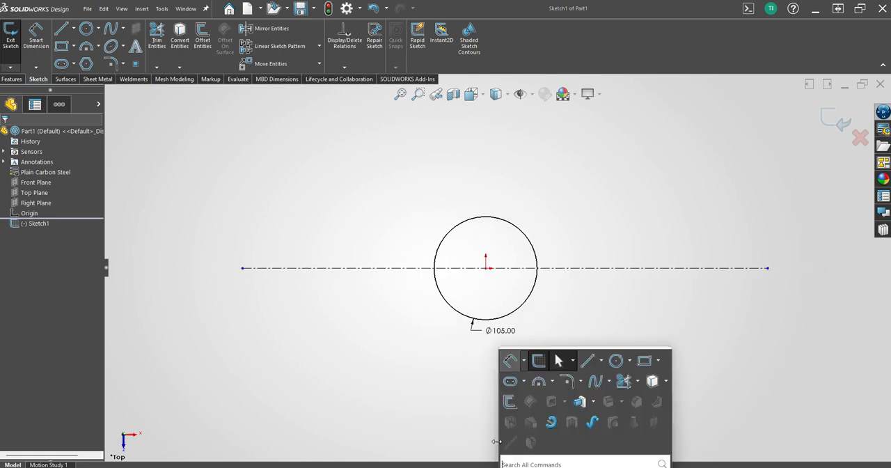
pyautogui.click(510, 360)
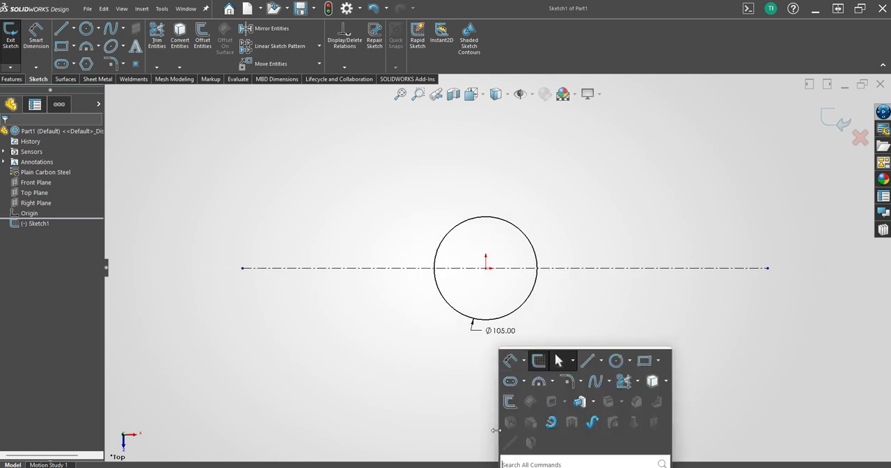
pyautogui.click(452, 411)
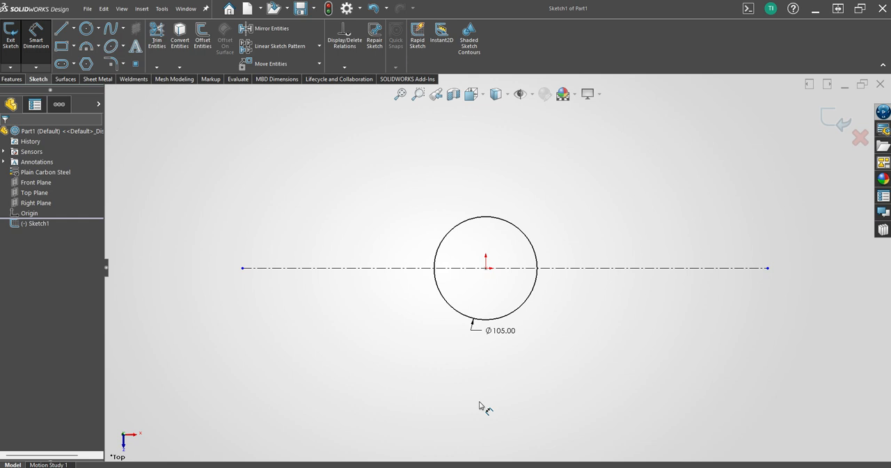
pyautogui.press('Escape')
# Sketch a vertical centerline about 355 mm long through the origin, extending above and below the circle.
pyautogui.press('s')
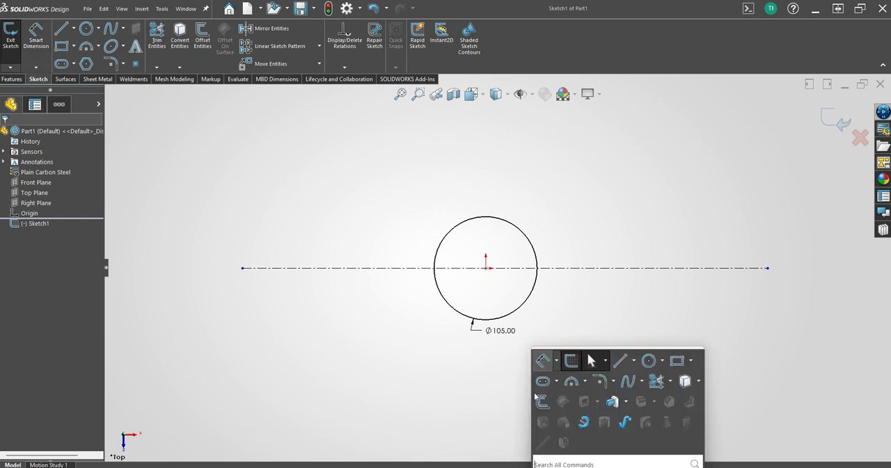
pyautogui.click(634, 360)
pyautogui.click(639, 388)
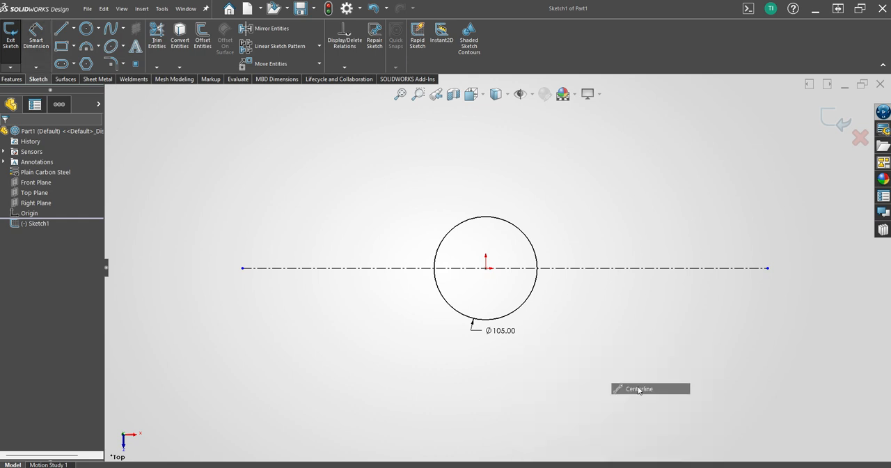
pyautogui.click(486, 440)
pyautogui.scroll(2, 496, 279)
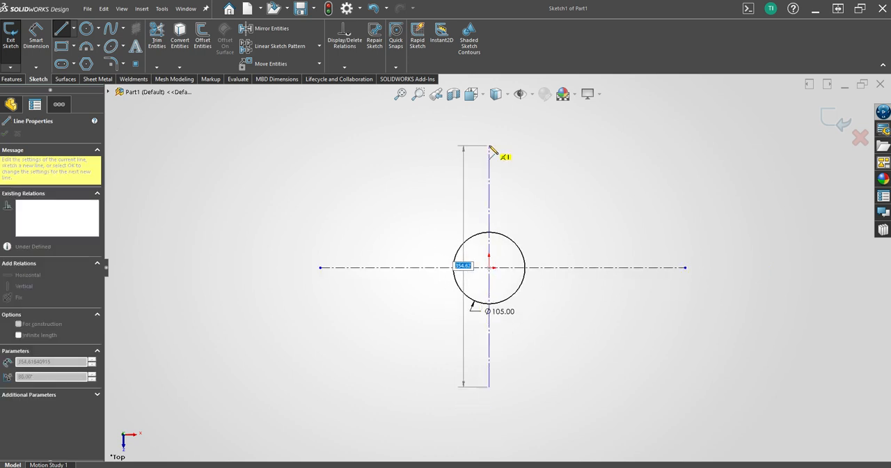
pyautogui.click(490, 147)
pyautogui.press('Escape')
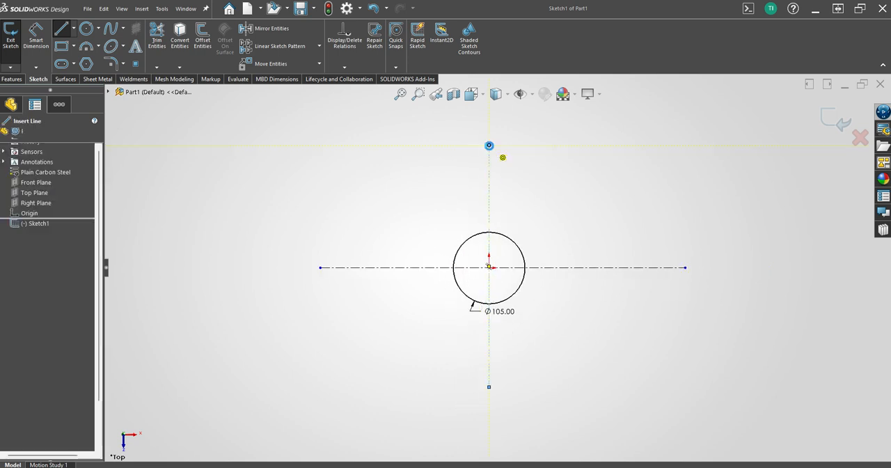
# Sketch a 12 mm diameter circle centred on the horizontal centerline, about 191 mm to the left of the origin.
pyautogui.press('s')
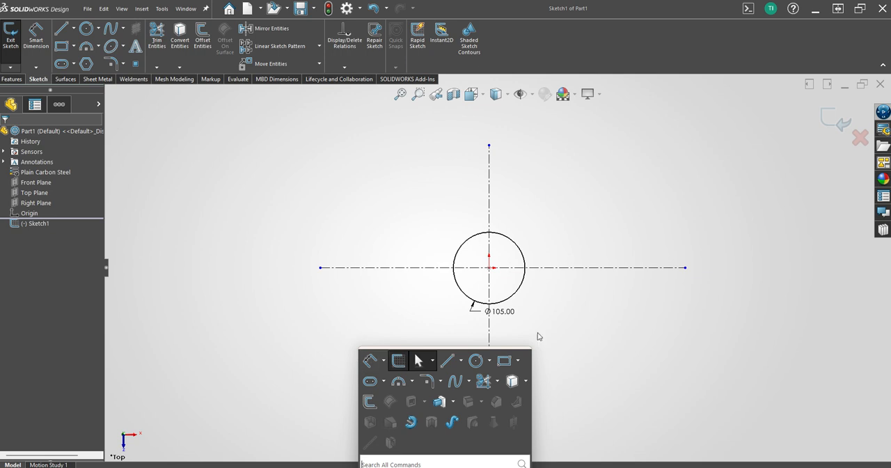
pyautogui.click(481, 359)
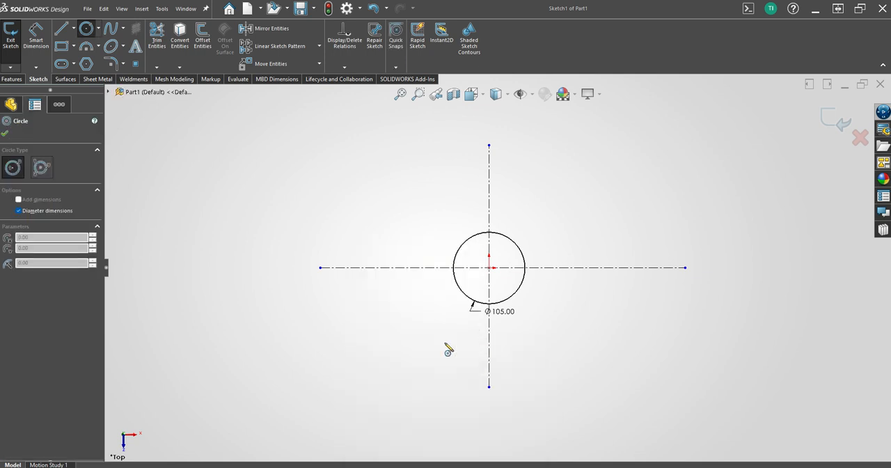
pyautogui.click(359, 267)
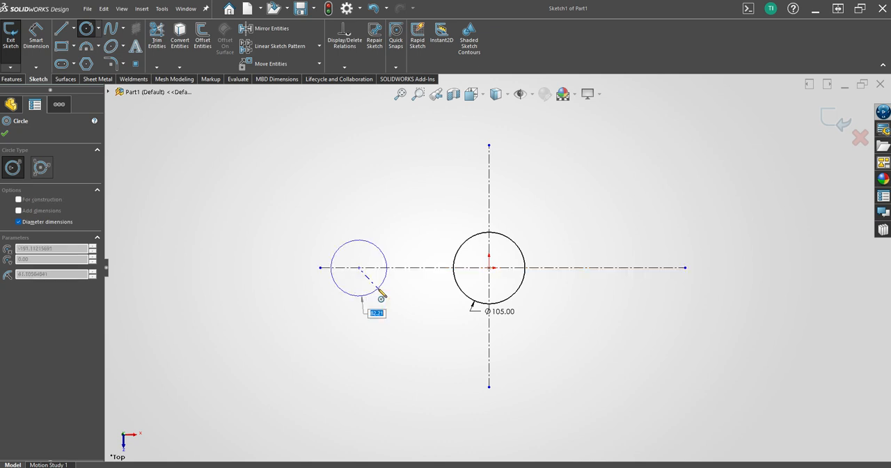
pyautogui.write('12')
pyautogui.press('Return')
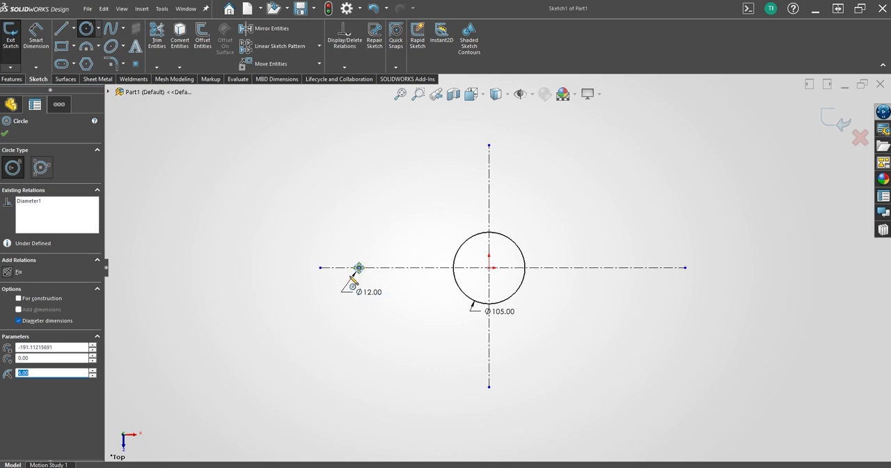
# Set the small left circle's diameter to 23.33 mm.
pyautogui.press('Escape')
pyautogui.press('s')
pyautogui.click(368, 291)
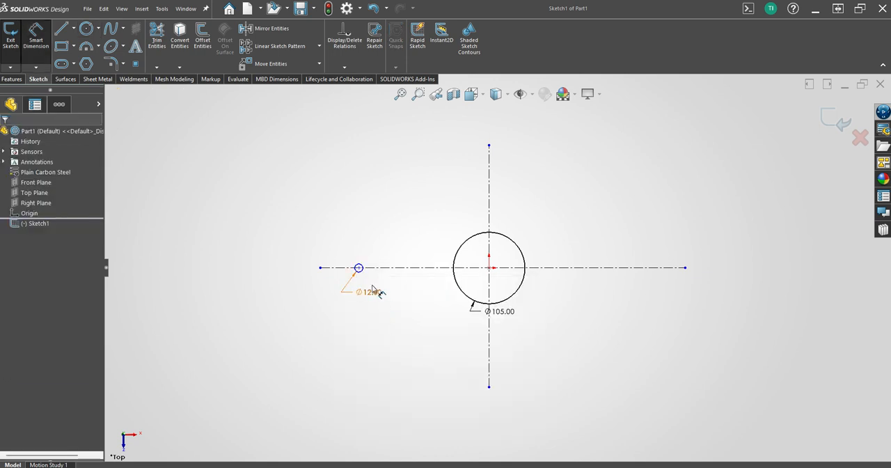
pyautogui.click(369, 292)
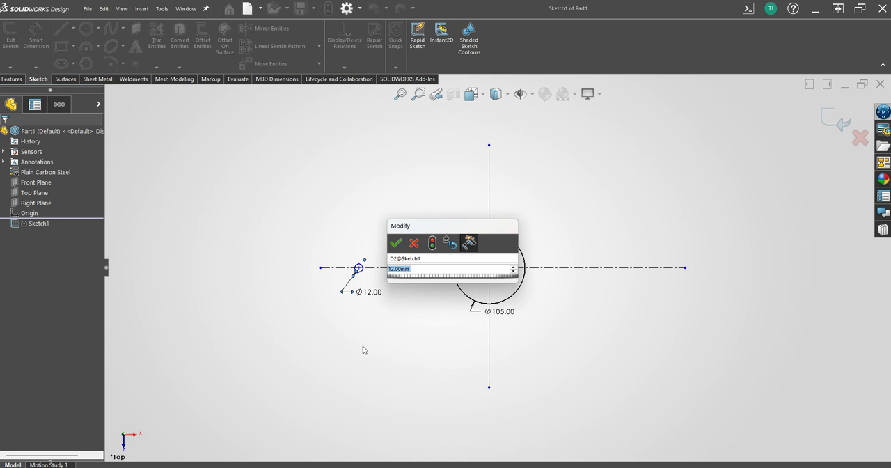
pyautogui.write('23.33')
pyautogui.press('Return')
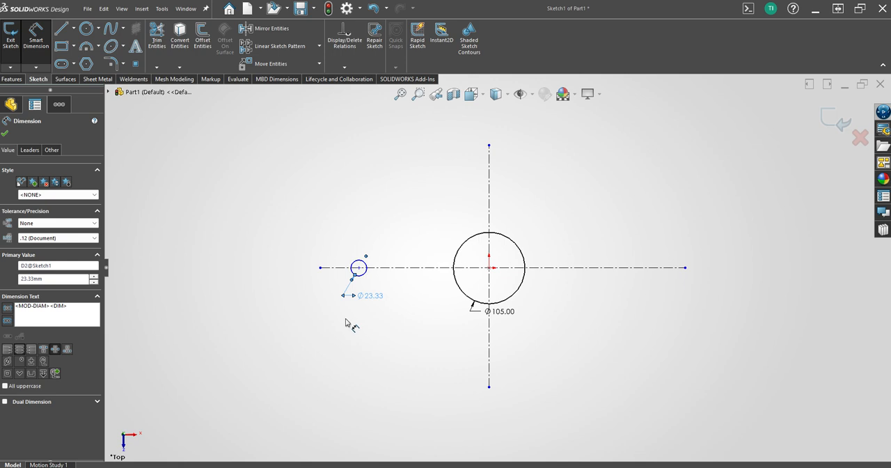
pyautogui.click(315, 301)
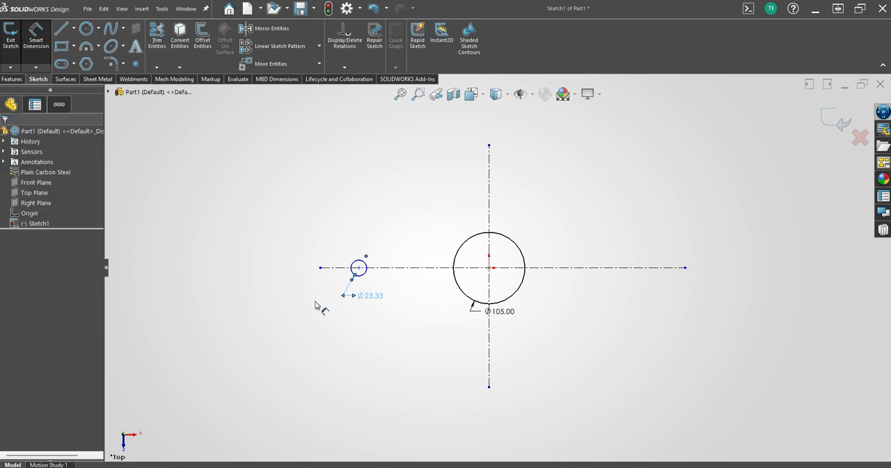
pyautogui.press('Escape')
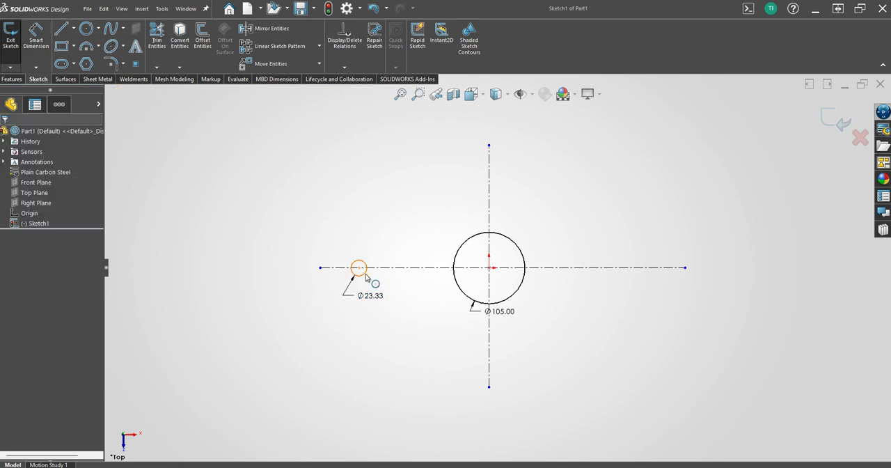
# Offset the small left circle outward by 12 mm.
pyautogui.click(365, 276)
pyautogui.click(200, 33)
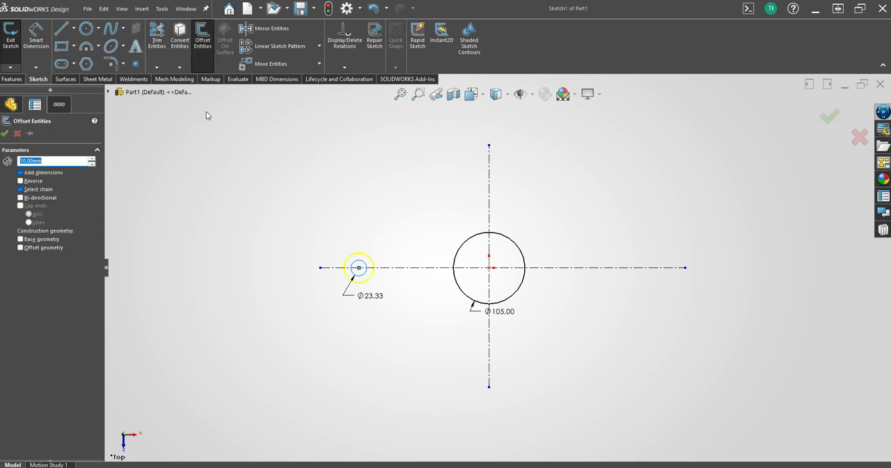
pyautogui.write('12')
pyautogui.press('Return')
pyautogui.press('Return')
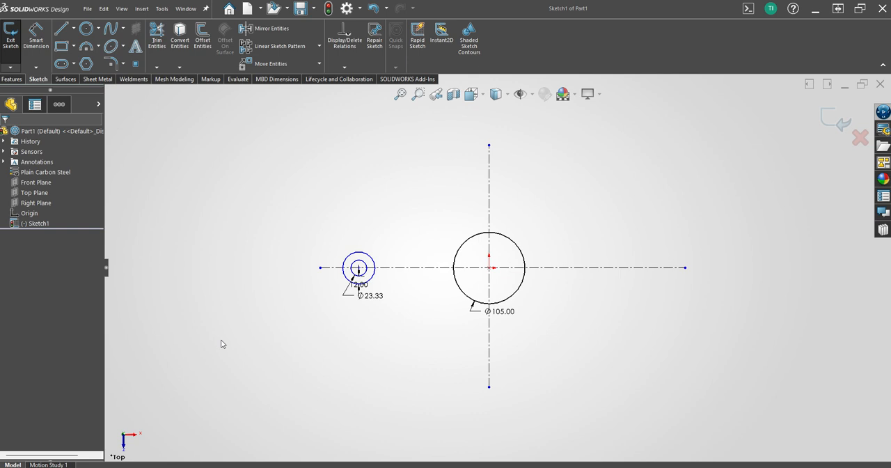
# Offset the 105 mm circle inward by 12 mm using the reversed direction.
pyautogui.click(458, 255)
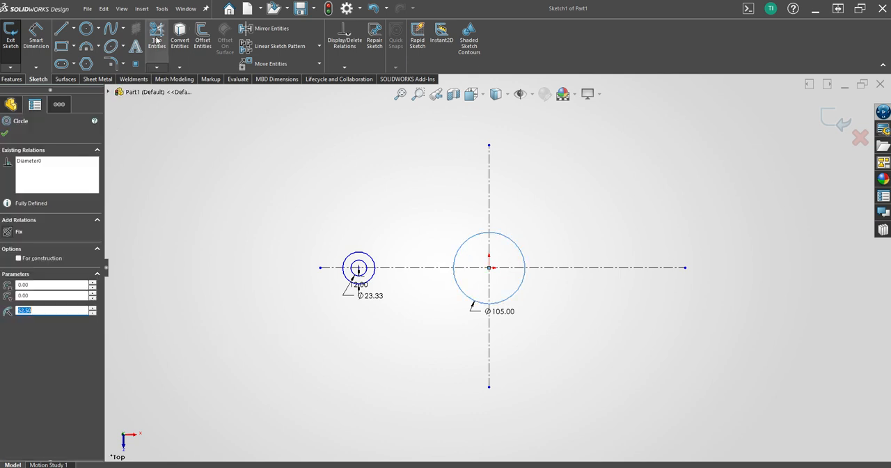
pyautogui.click(202, 38)
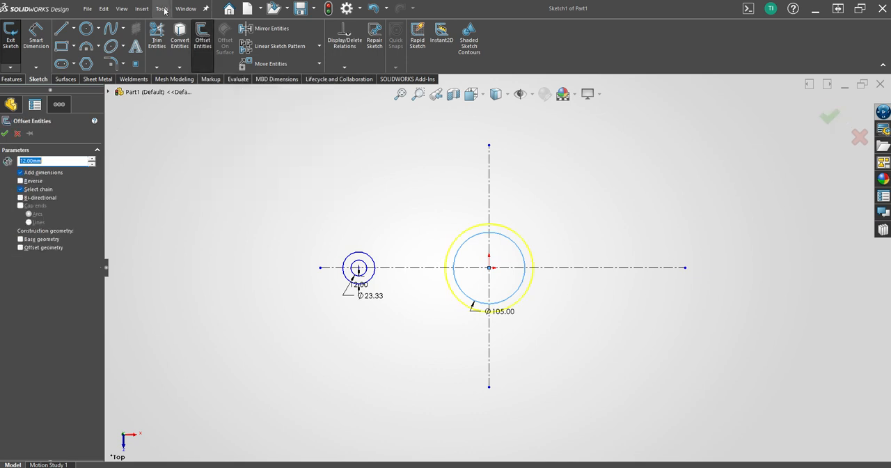
pyautogui.click(21, 182)
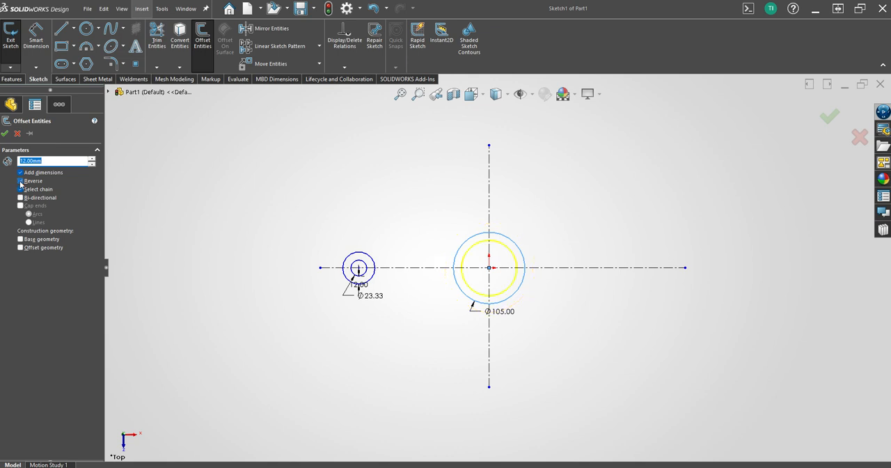
pyautogui.press('Return')
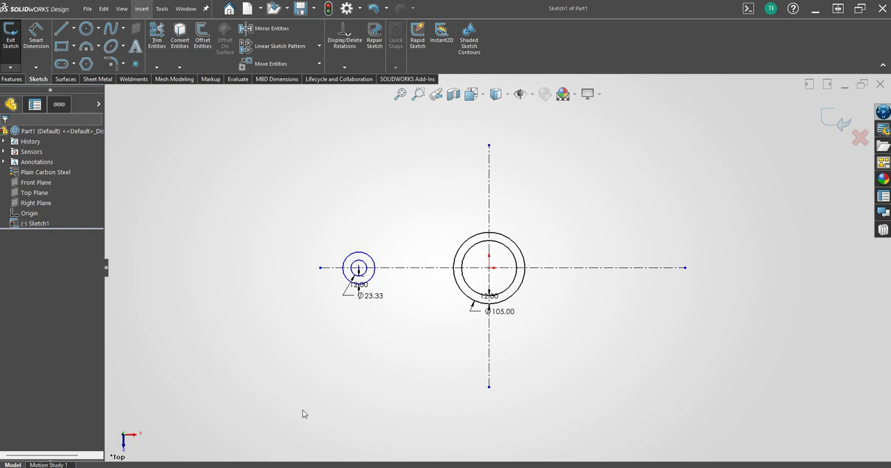
# Dimension the small left circles' centre symmetrically across the vertical centerline as a 175 mm doubled distance, and save the part.
pyautogui.press('s')
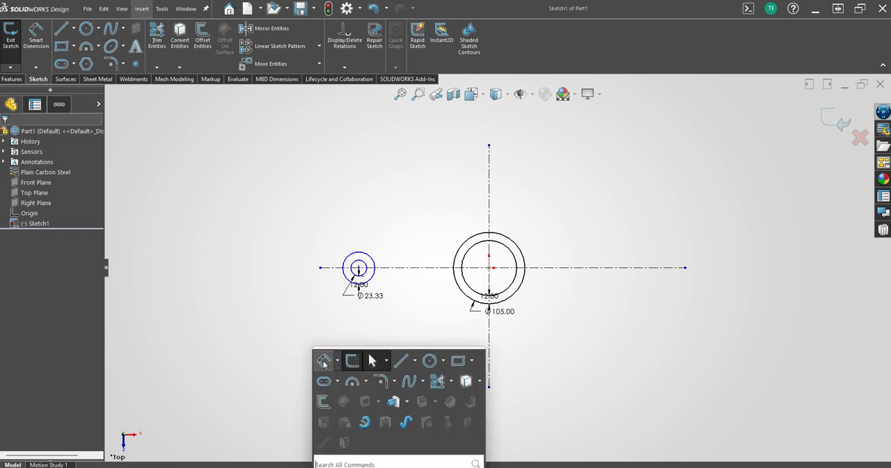
pyautogui.click(325, 362)
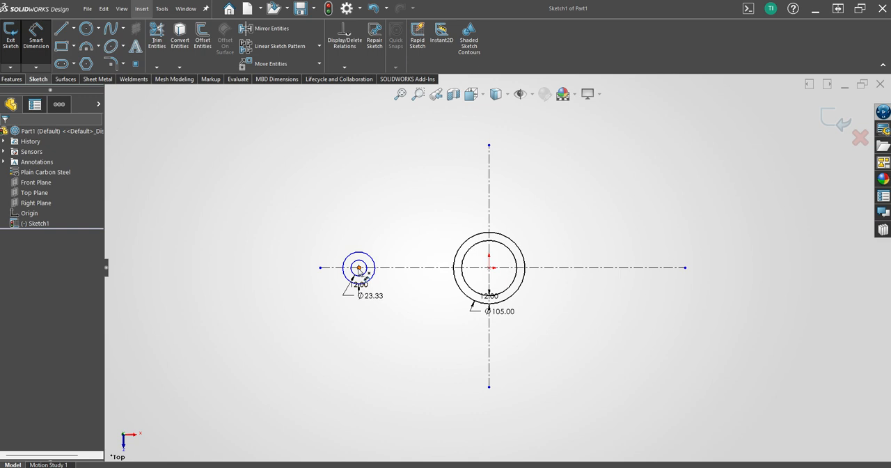
pyautogui.click(359, 269)
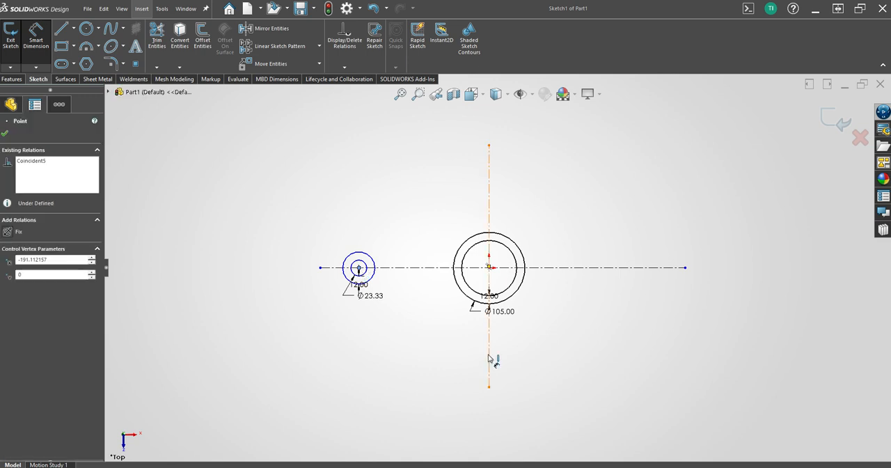
pyautogui.click(489, 359)
pyautogui.click(498, 423)
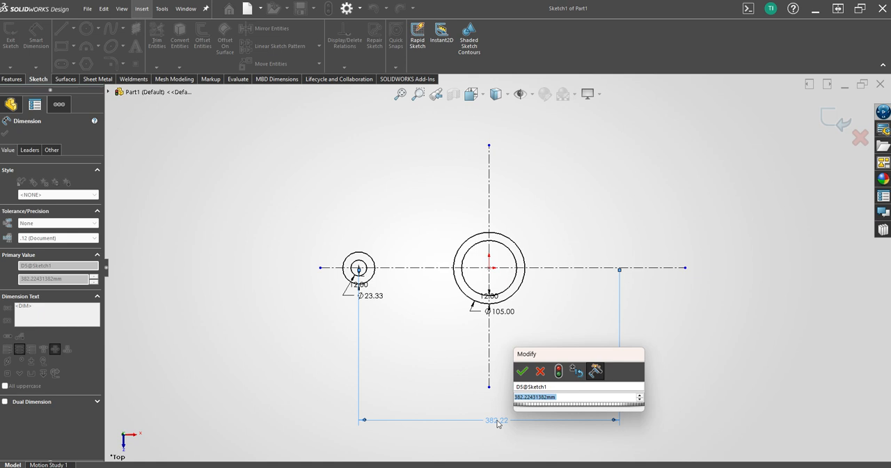
pyautogui.write('175')
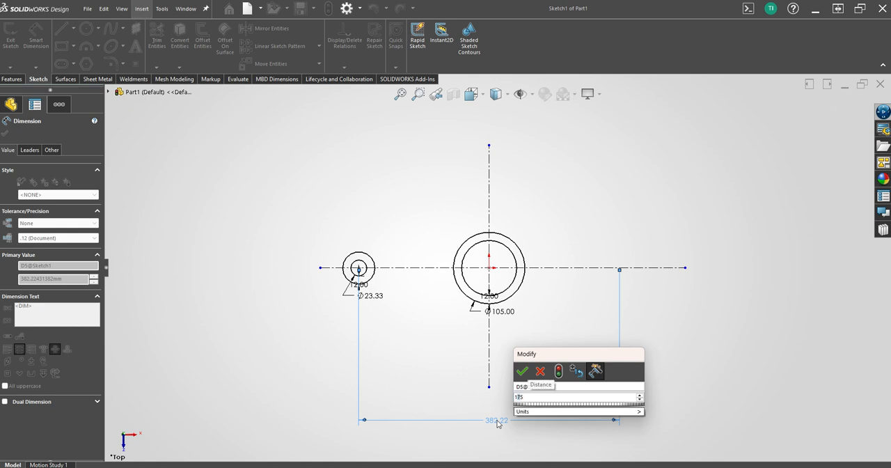
pyautogui.press('Return')
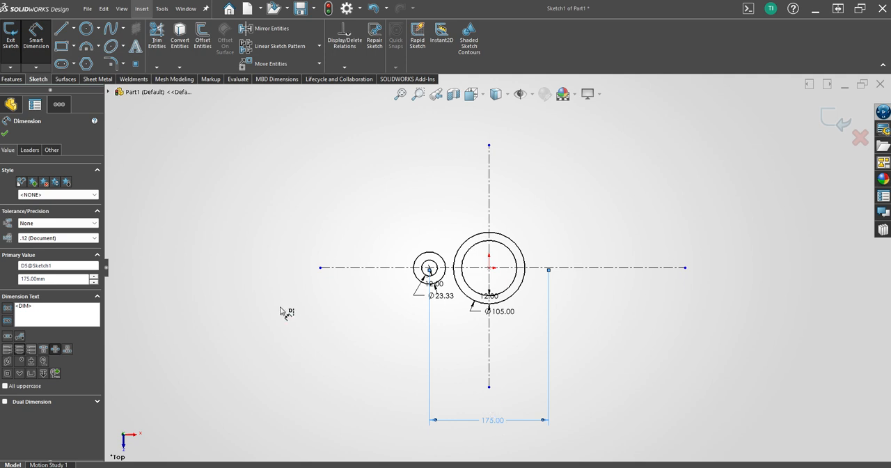
pyautogui.hotkey('ctrl', 's')
pyautogui.press('Escape')
pyautogui.press('Escape')
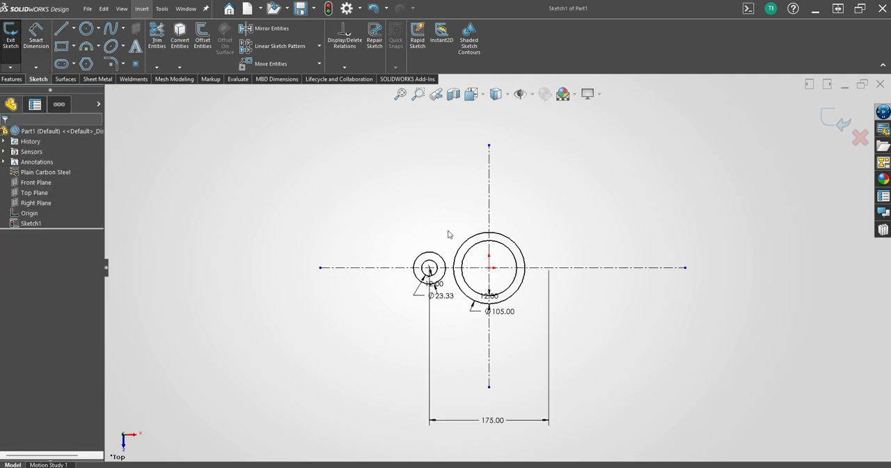
# Mirror the two small left concentric circles about the vertical centerline, keeping the originals.
pyautogui.moveTo(406, 233); pyautogui.dragTo(453, 295)
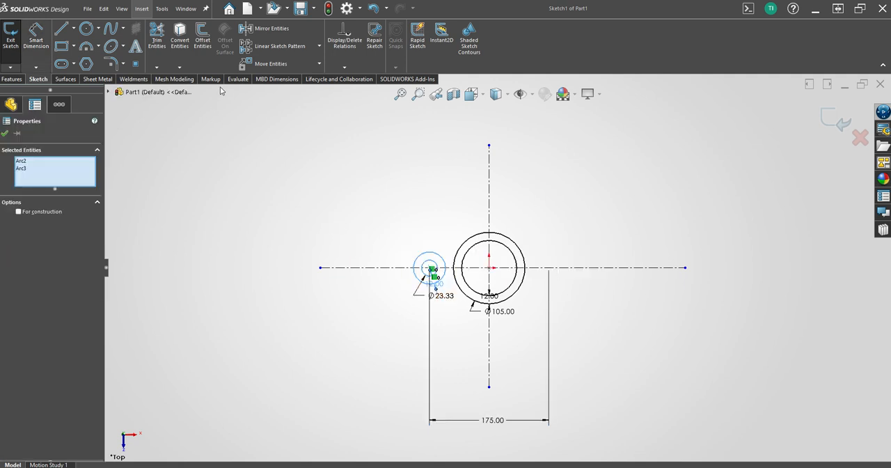
pyautogui.click(249, 29)
pyautogui.click(74, 252)
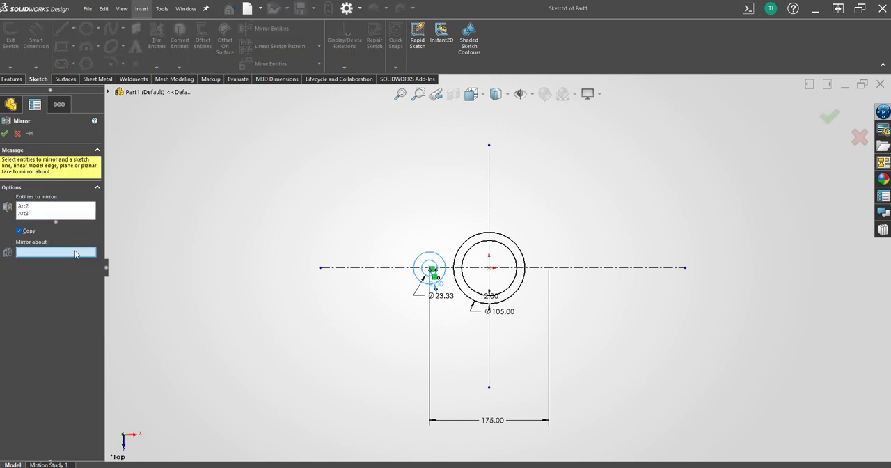
pyautogui.click(490, 356)
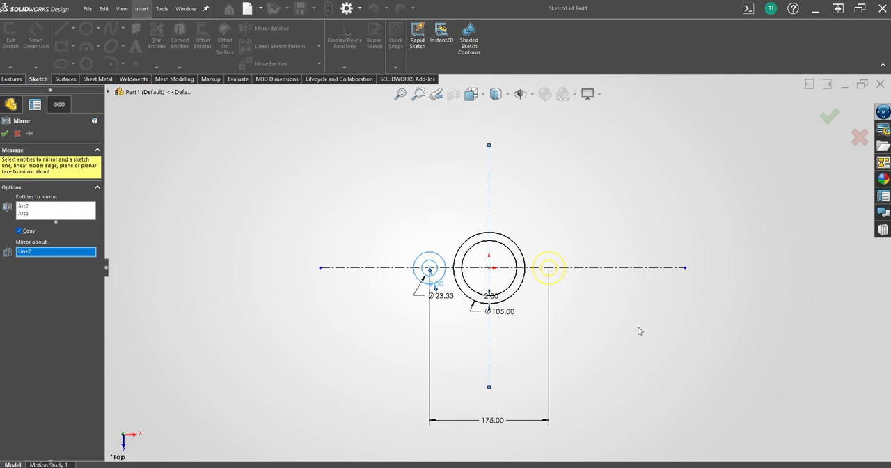
pyautogui.press('Return')
# Sketch a line about 82.6 mm long across the upper side, tangent to the outer left circle and the 105 mm circle.
pyautogui.scroll(-2, 511, 320)
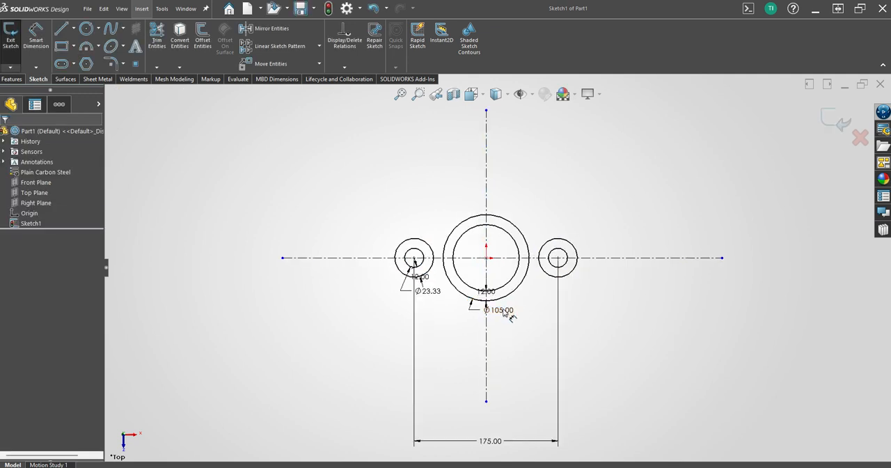
pyautogui.press('s')
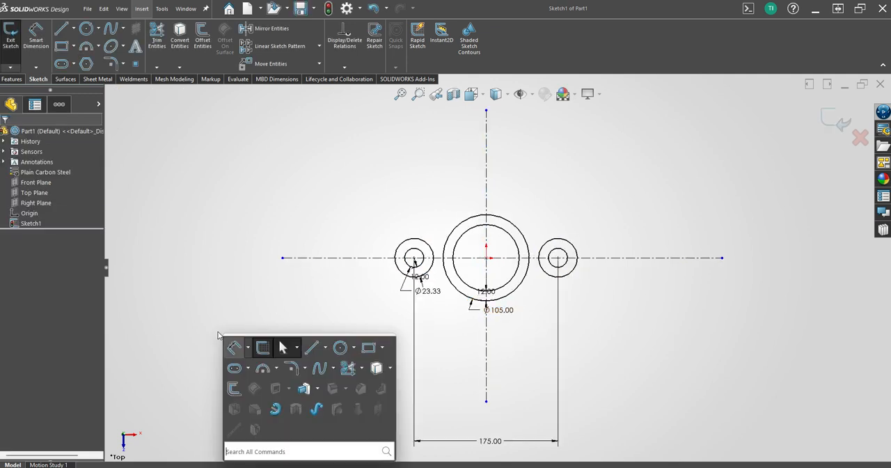
pyautogui.click(317, 349)
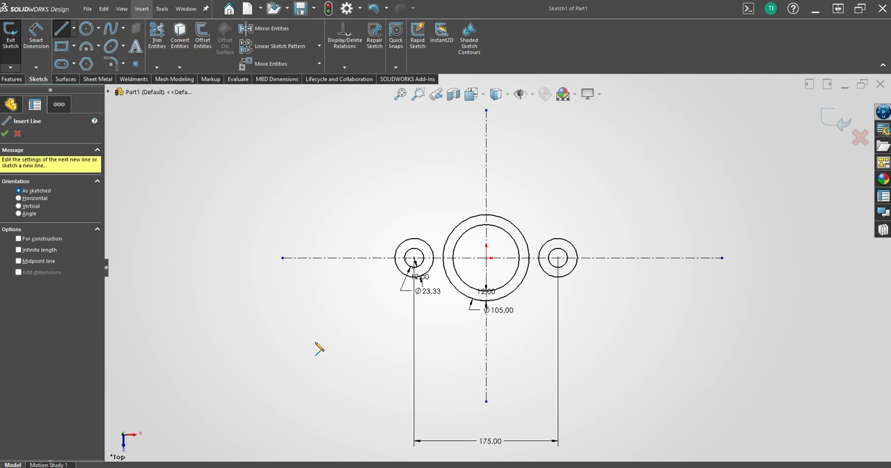
pyautogui.click(411, 239)
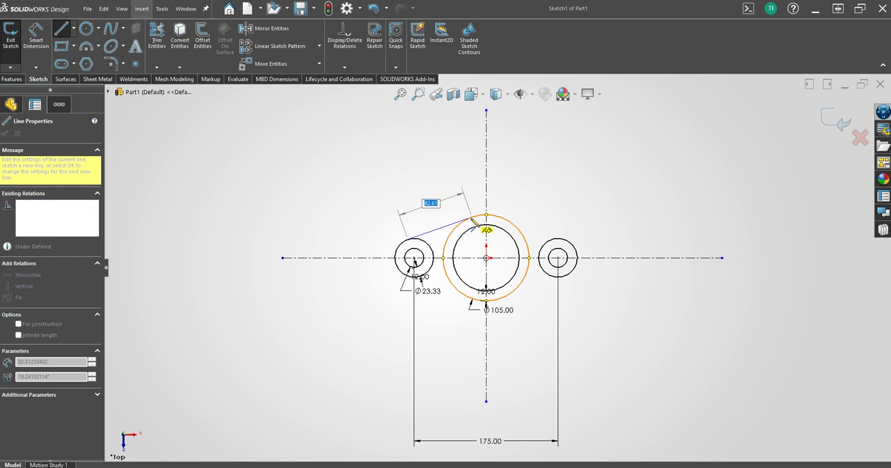
pyautogui.click(472, 218)
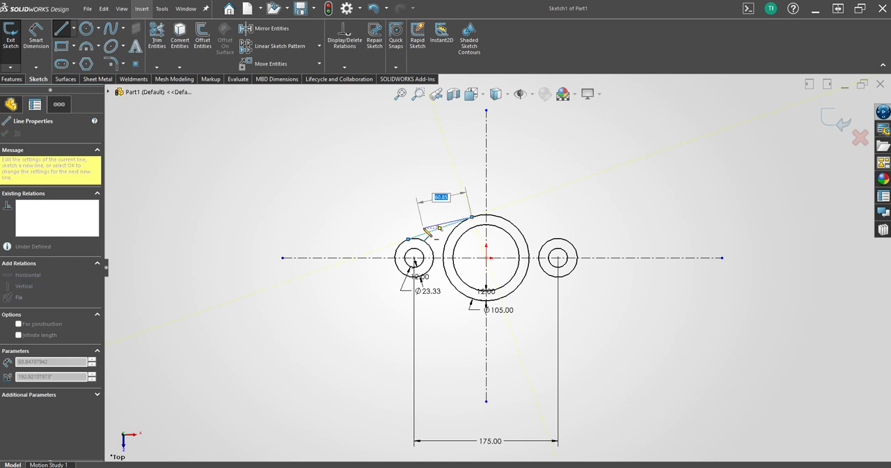
pyautogui.press('Escape')
pyautogui.scroll(-3, 427, 231)
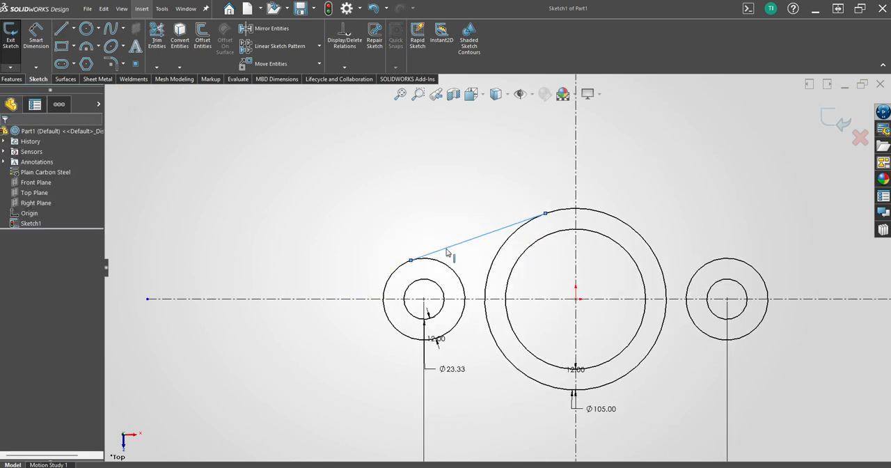
pyautogui.click(447, 249)
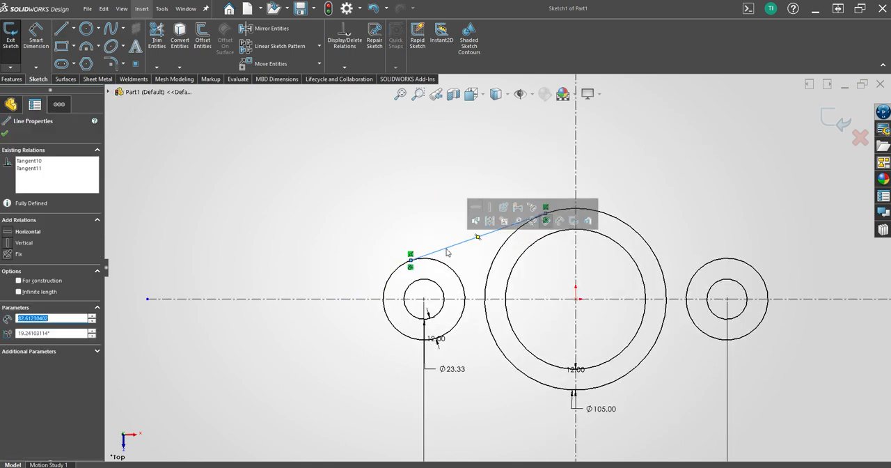
pyautogui.click(356, 243)
# Mirror the upper-left tangent line about the horizontal centerline, keeping the original.
pyautogui.scroll(3, 384, 265)
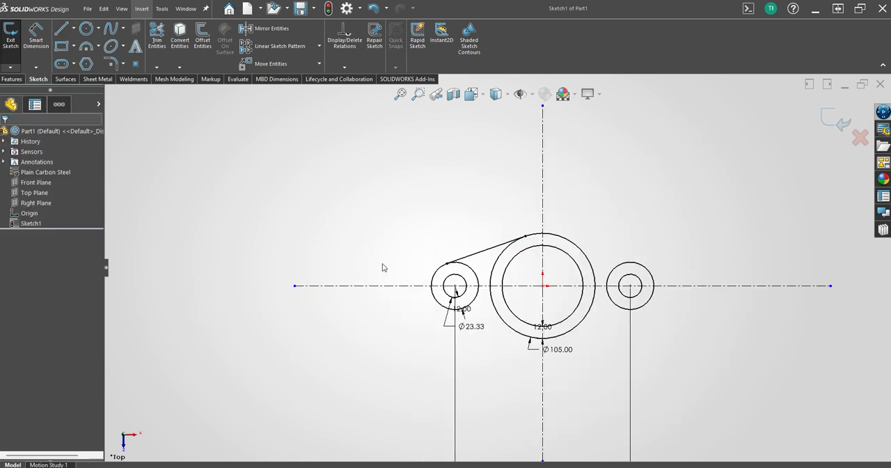
pyautogui.click(457, 262)
pyautogui.click(264, 29)
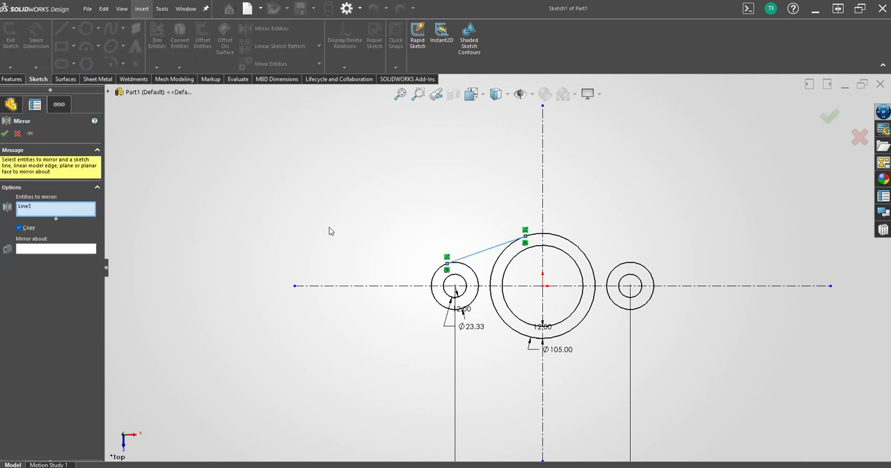
pyautogui.click(350, 286)
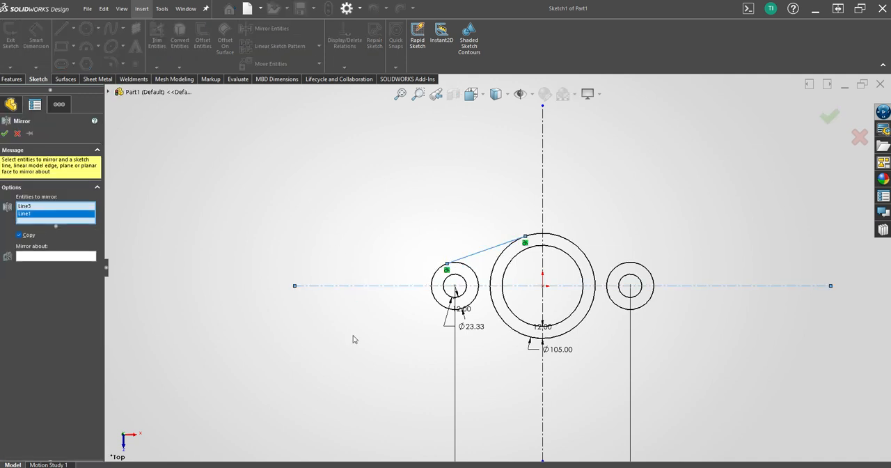
pyautogui.click(338, 285)
pyautogui.click(89, 252)
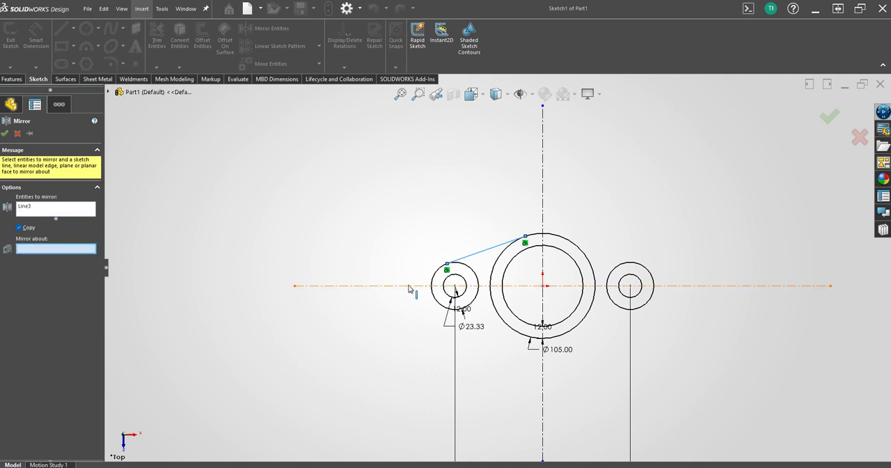
pyautogui.click(411, 286)
pyautogui.press('Return')
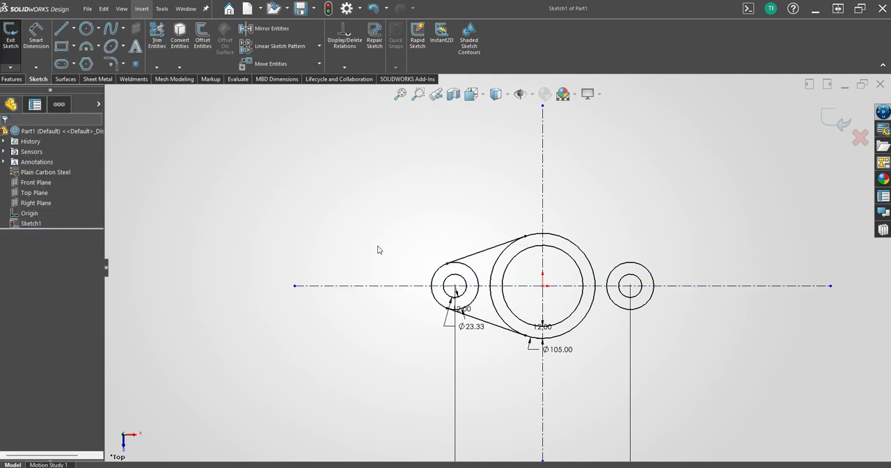
# Mirror both left tangent lines about the vertical centerline to join the 105 mm circle with the outer right circle.
pyautogui.click(482, 251)
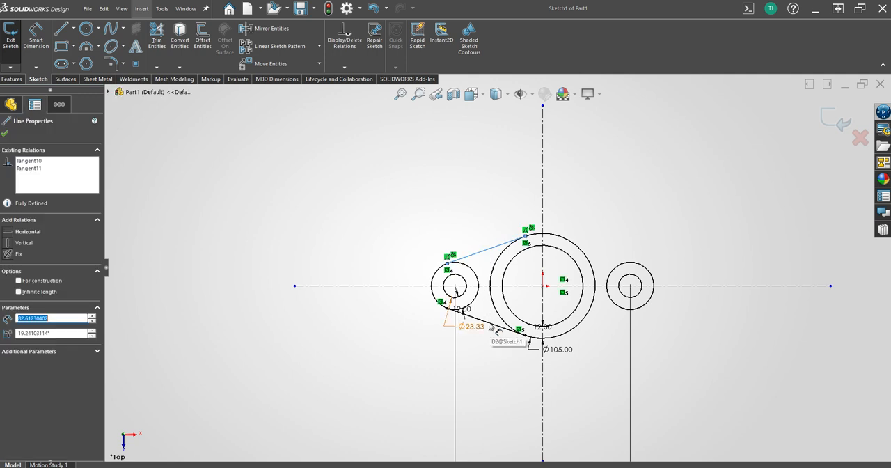
pyautogui.keyDown('ctrl'); pyautogui.click(496, 328); pyautogui.keyUp('ctrl')
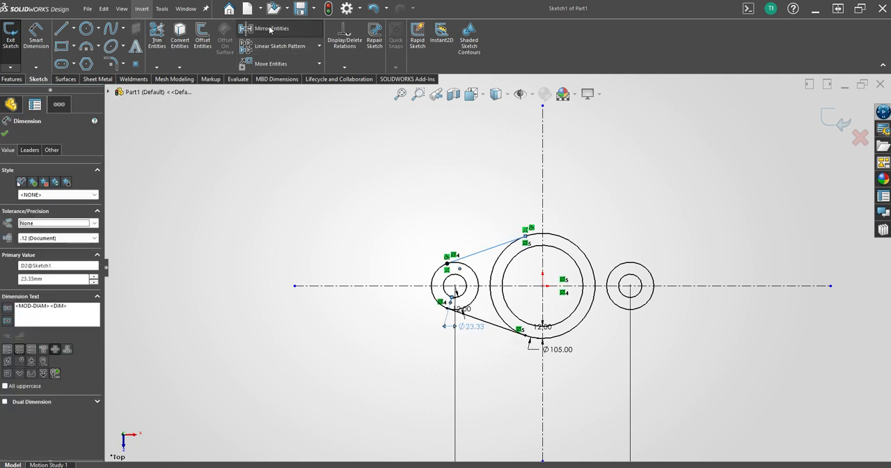
pyautogui.click(264, 28)
pyautogui.click(90, 250)
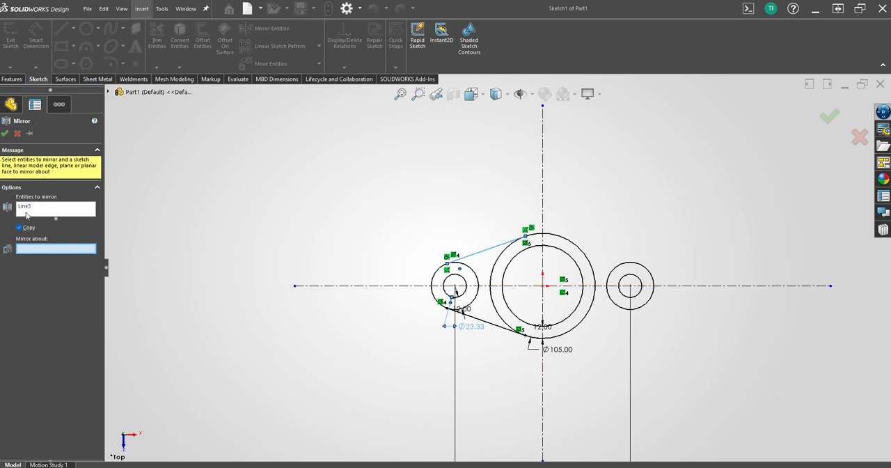
pyautogui.click(35, 214)
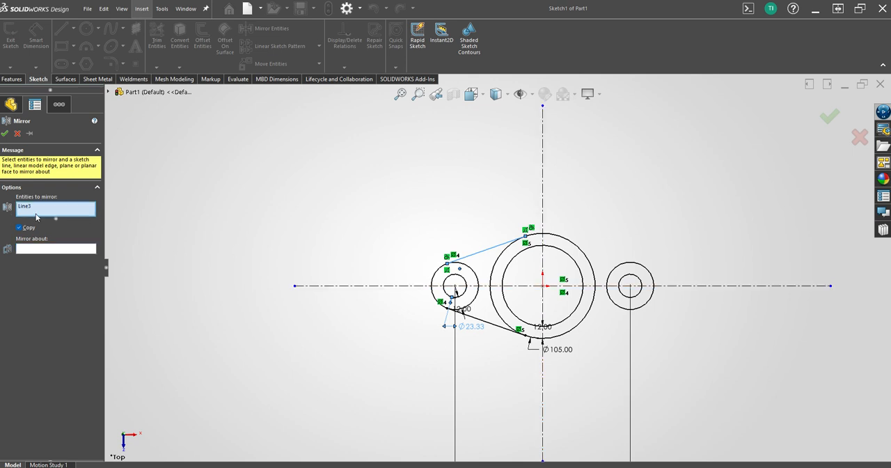
pyautogui.click(500, 329)
pyautogui.click(39, 249)
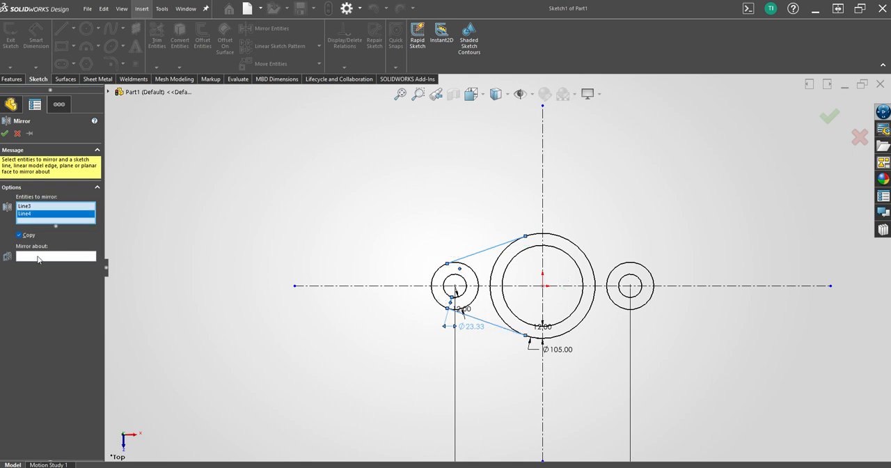
pyautogui.click(543, 376)
pyautogui.press('Return')
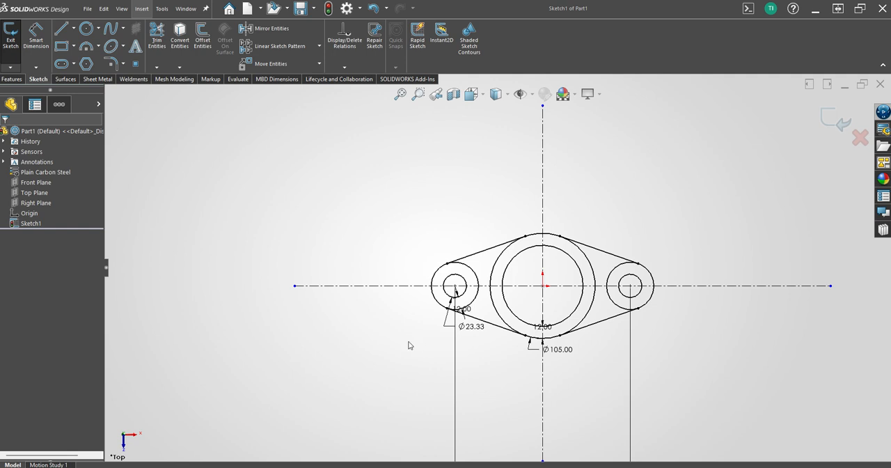
pyautogui.click(476, 258)
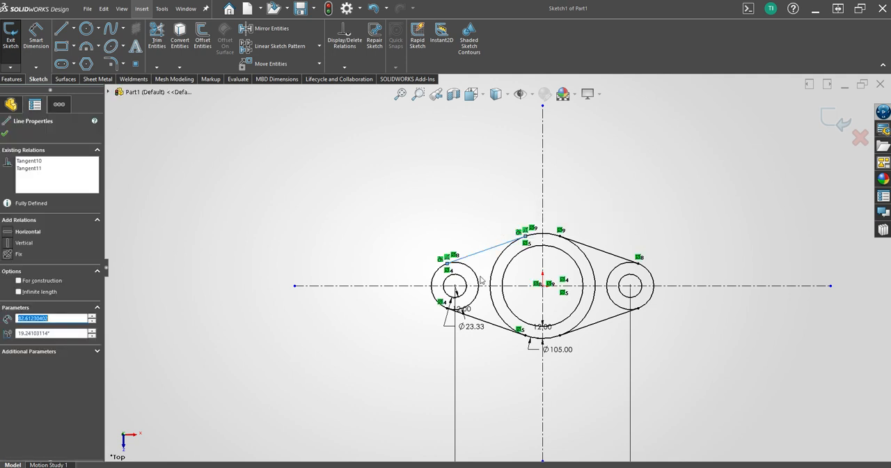
pyautogui.keyDown('ctrl'); pyautogui.click(477, 280); pyautogui.keyUp('ctrl')
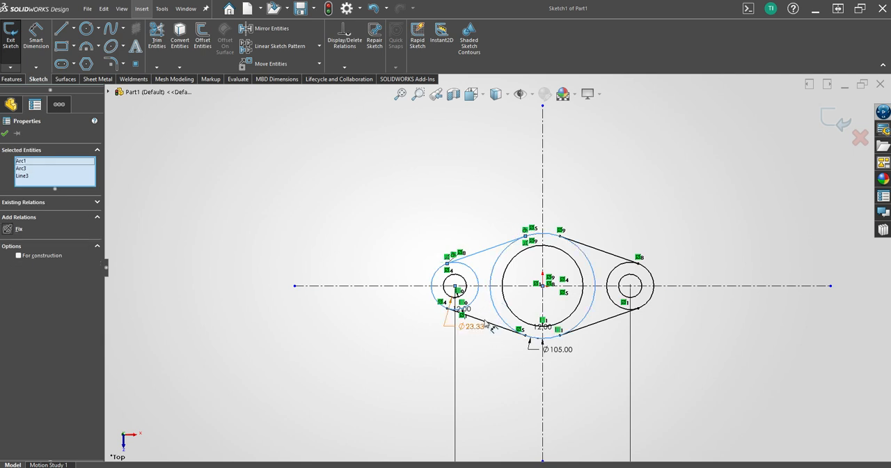
pyautogui.keyDown('ctrl'); pyautogui.click(488, 325); pyautogui.keyUp('ctrl')
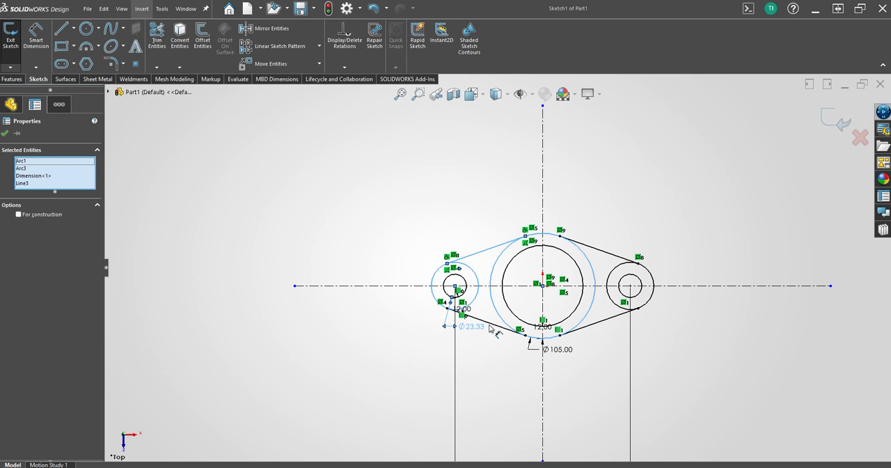
pyautogui.keyDown('ctrl'); pyautogui.click(491, 325); pyautogui.keyUp('ctrl')
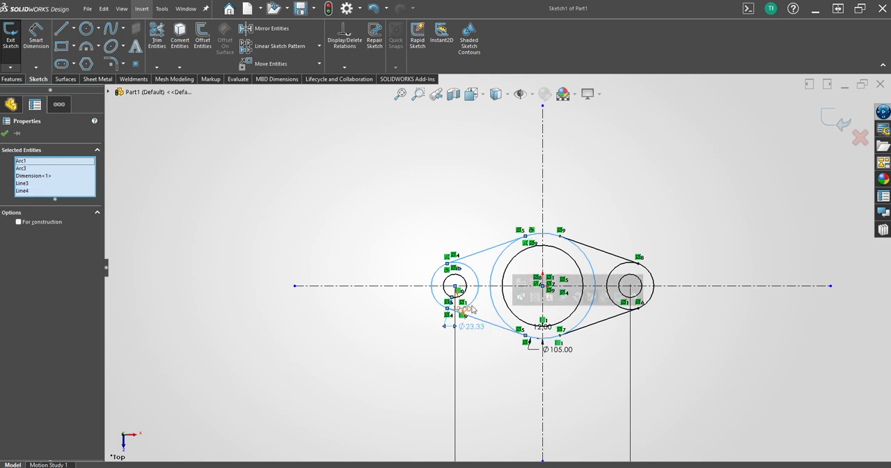
pyautogui.click(210, 31)
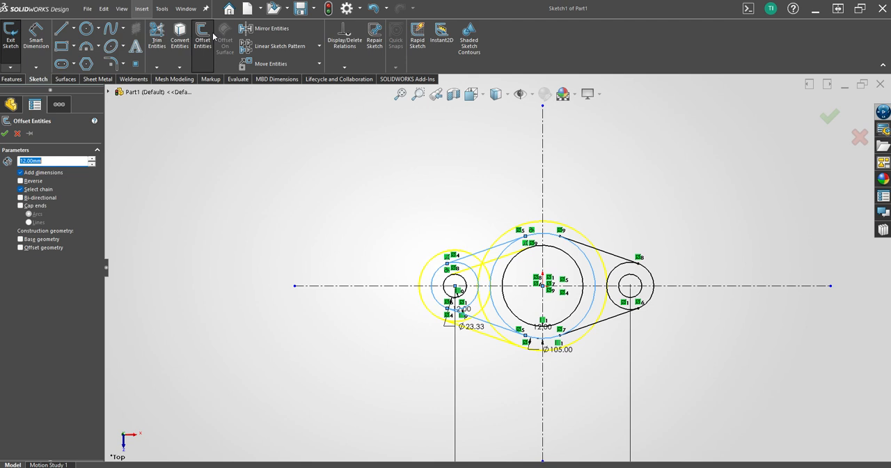
pyautogui.click(213, 32)
pyautogui.press('s')
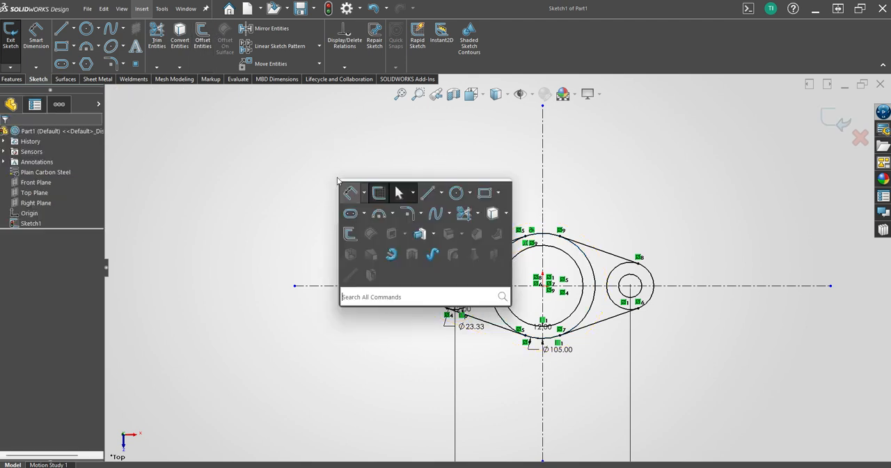
pyautogui.click(426, 193)
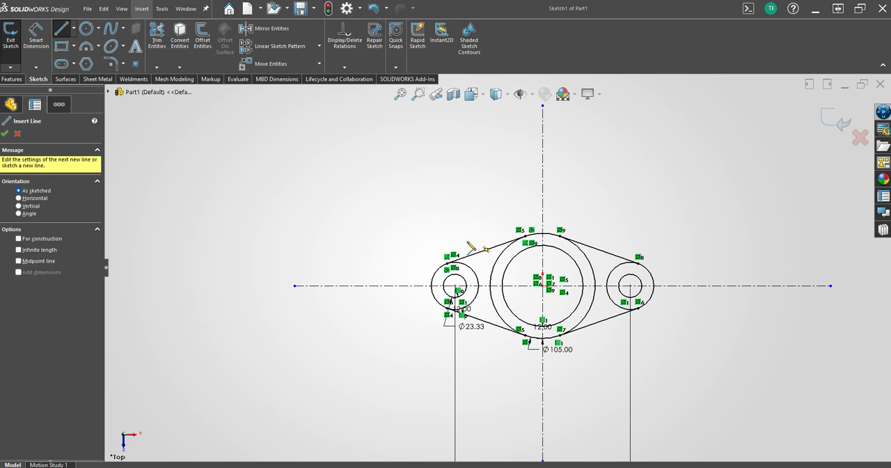
pyautogui.press('Escape')
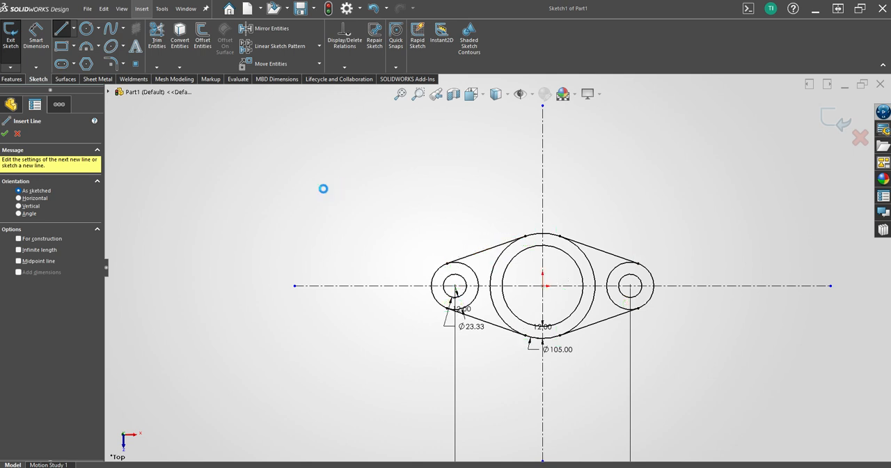
# Offset the upper-left tangent line 3 mm inward, toward the small and large circles.
pyautogui.click(483, 254)
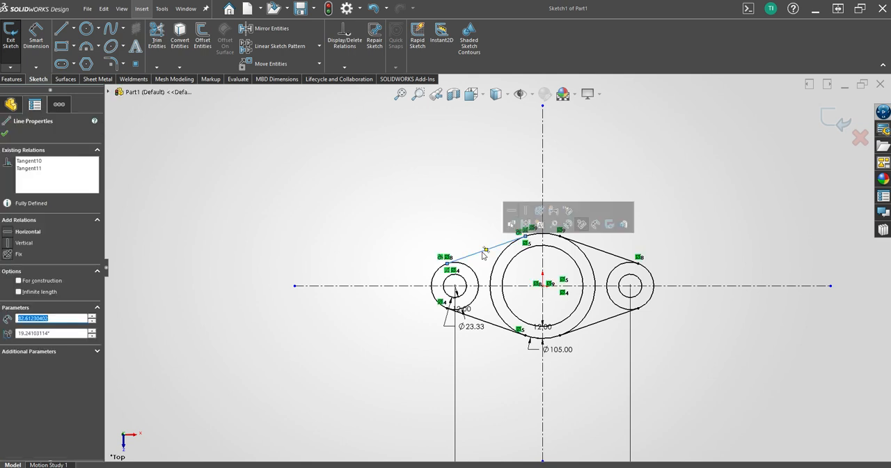
pyautogui.click(203, 43)
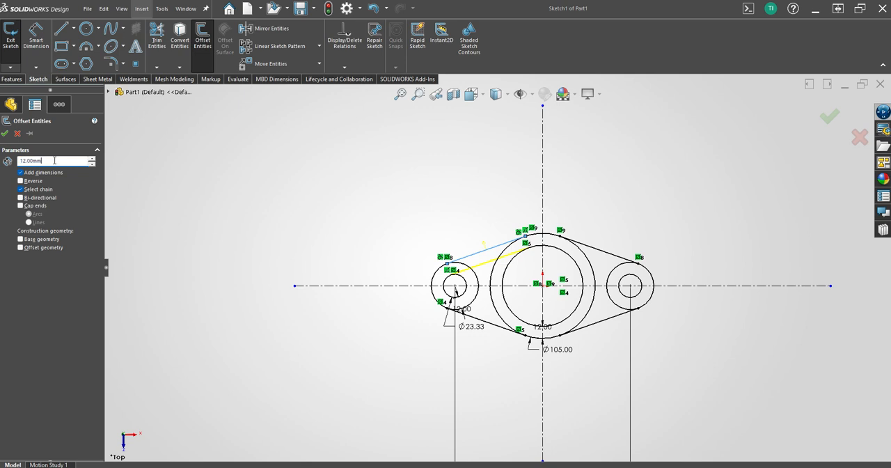
pyautogui.write('3')
pyautogui.press('Return')
pyautogui.press('Return')
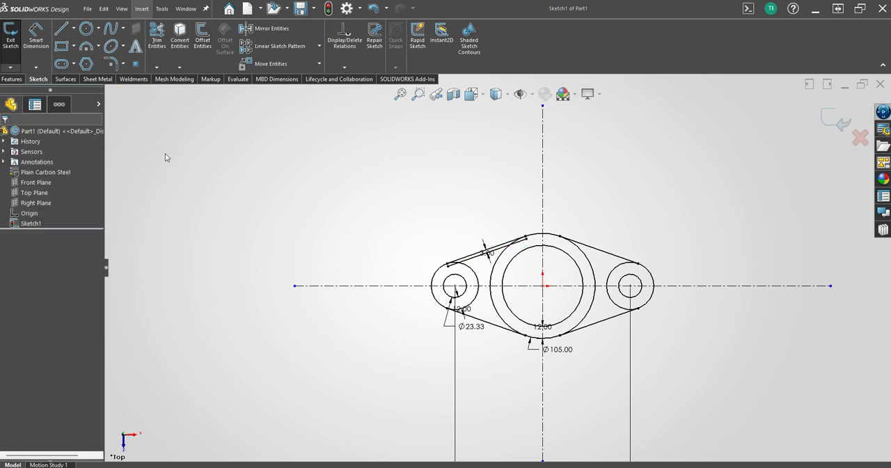
# Delete the offset relation and its 3 mm dimension from the inner copy of the upper-left tangent line.
pyautogui.click(472, 261)
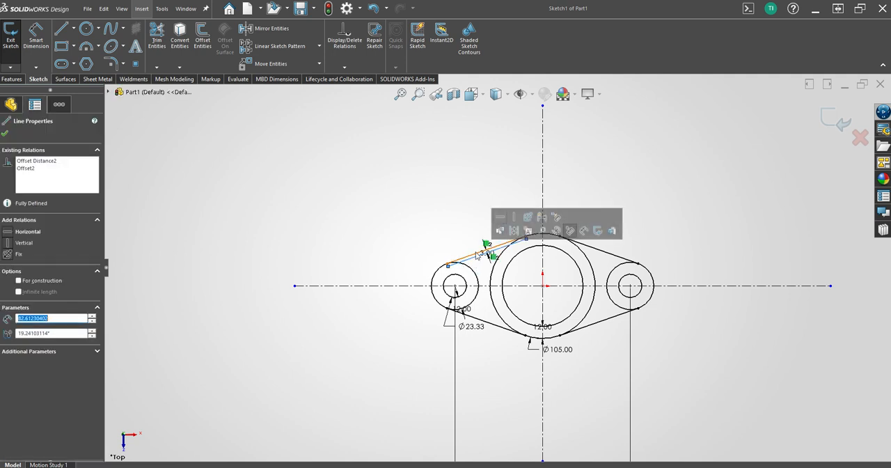
pyautogui.press('Escape')
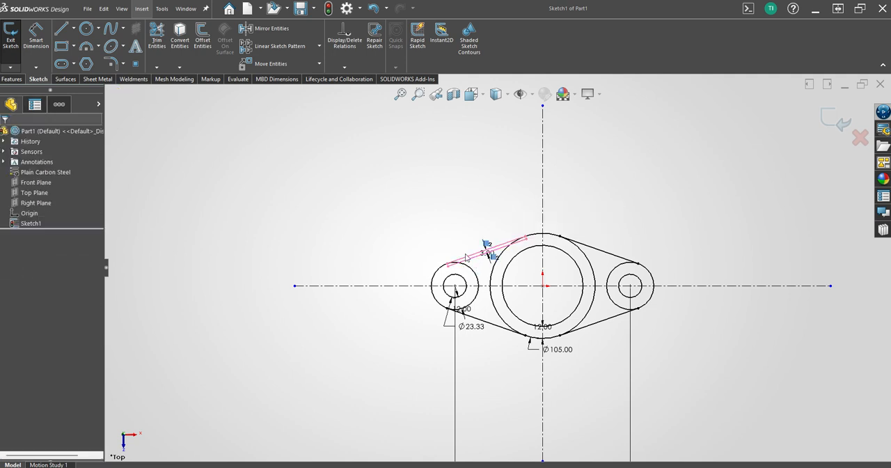
pyautogui.press('Escape')
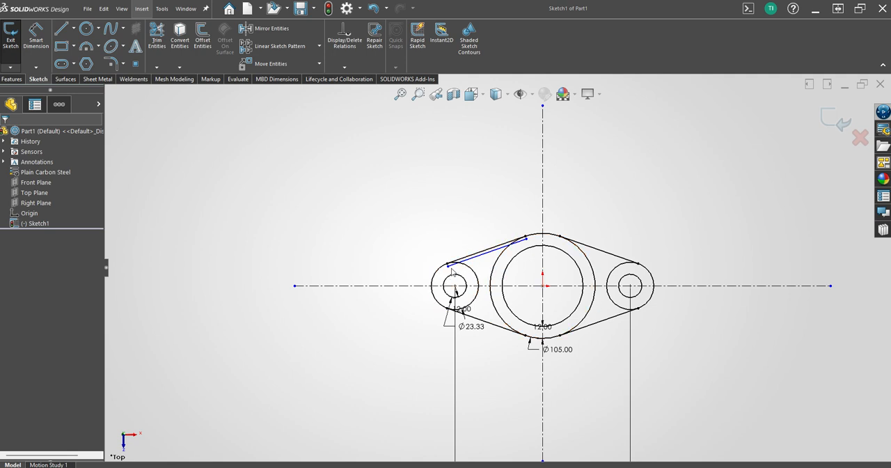
# Shorten the inner line to about 36.3 mm by moving both endpoints into the gap between the outer left circle and the 105 mm circle.
pyautogui.click(466, 261)
pyautogui.moveTo(465, 260); pyautogui.dragTo(468, 261)
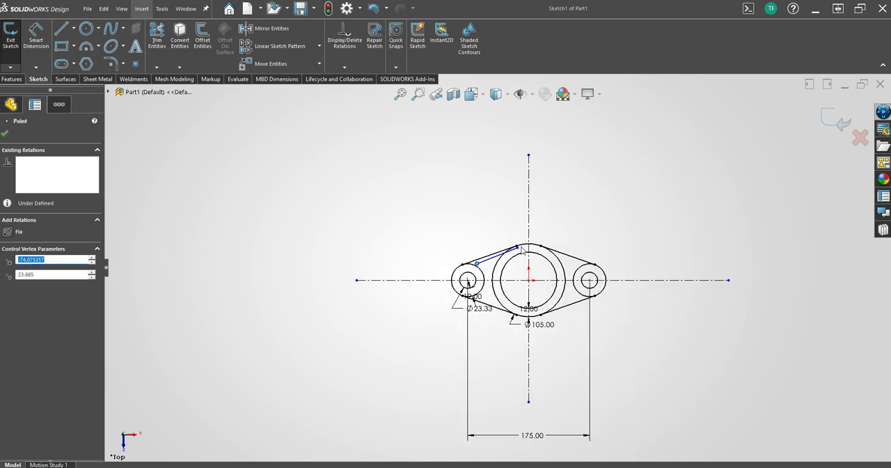
pyautogui.scroll(-5, 491, 257)
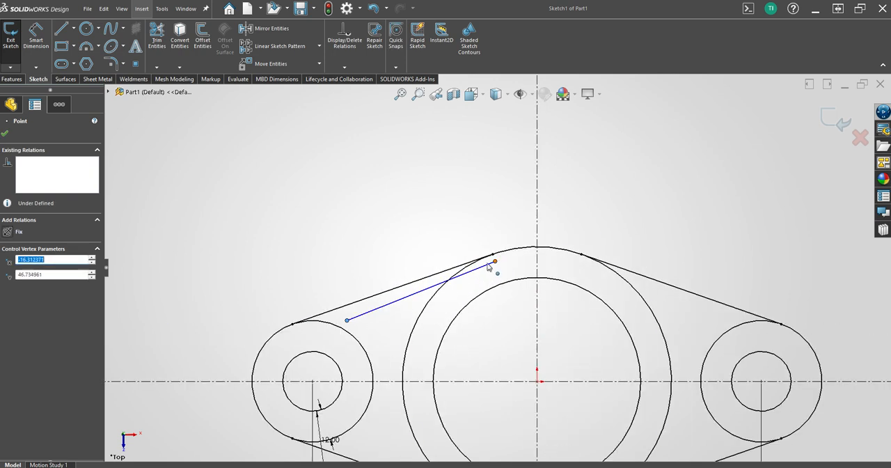
pyautogui.moveTo(496, 262); pyautogui.dragTo(393, 288)
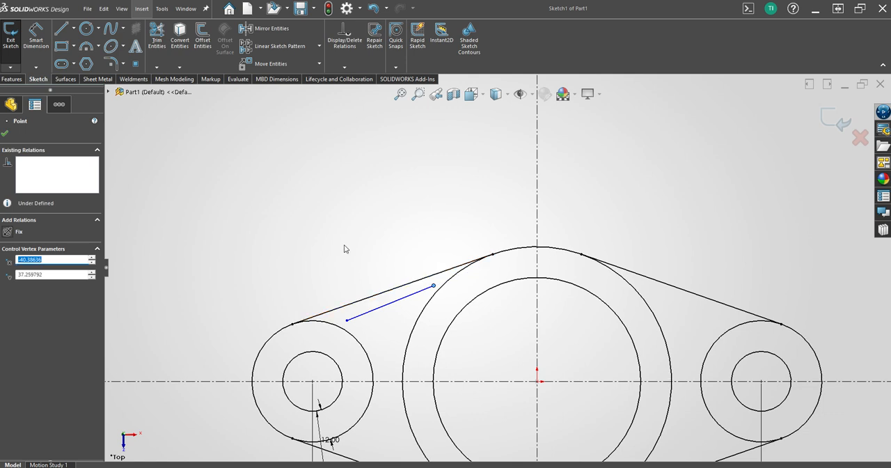
pyautogui.click(345, 248)
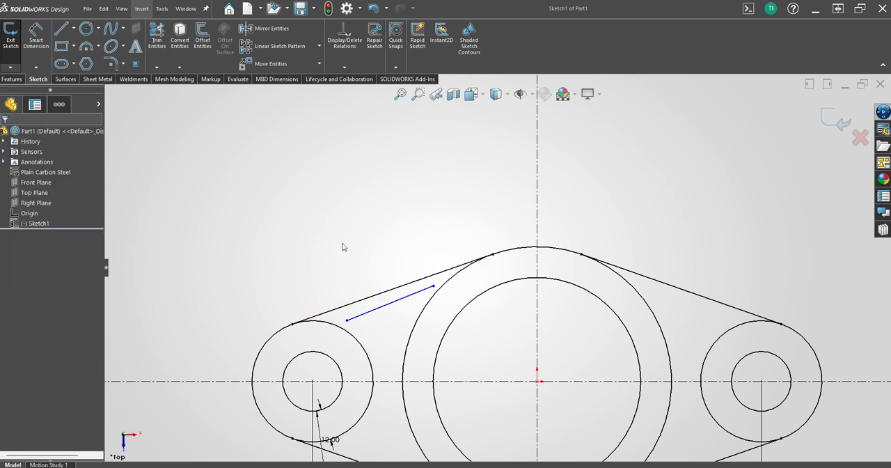
# Make the shortened inner line parallel to the upper-left tangent line.
pyautogui.click(373, 310)
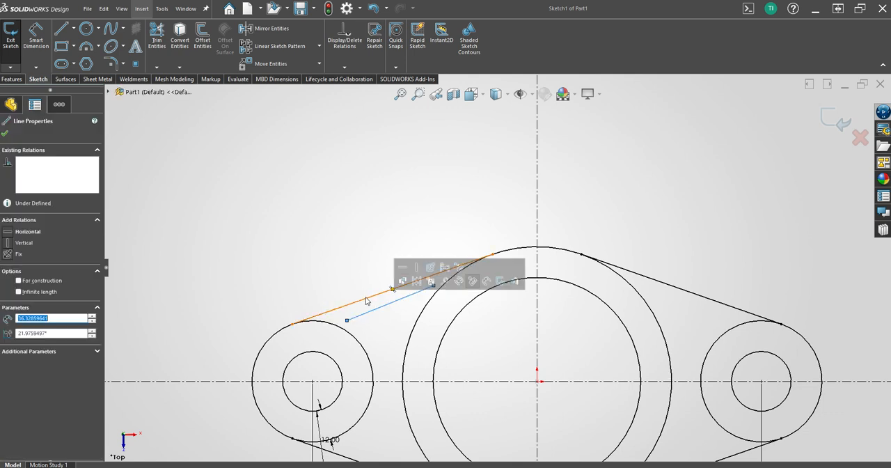
pyautogui.keyDown('ctrl'); pyautogui.click(367, 301); pyautogui.keyUp('ctrl')
pyautogui.click(450, 256)
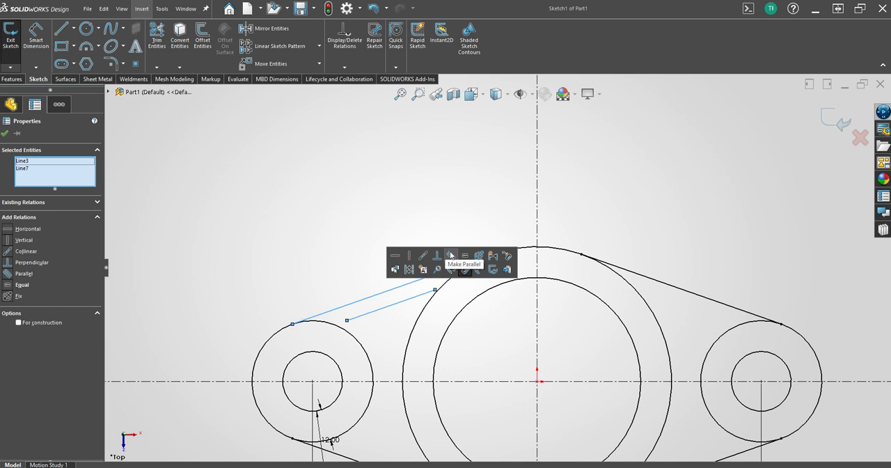
pyautogui.press('s')
pyautogui.press('Escape')
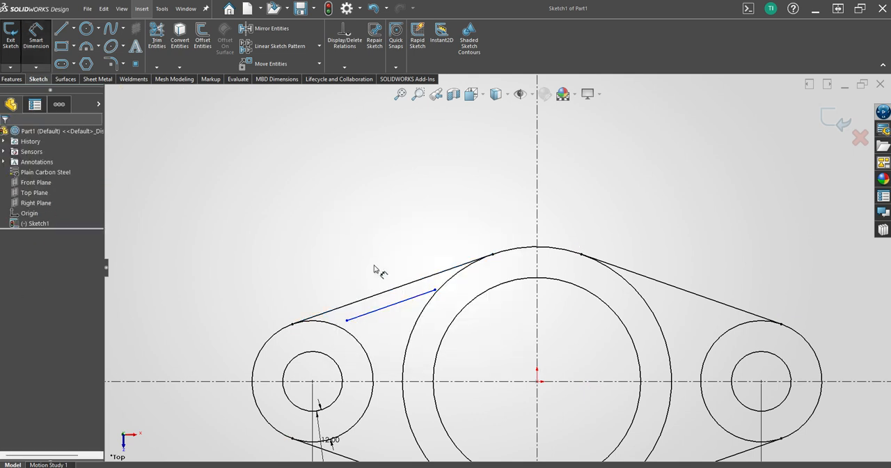
# Dimension the distance between the inner line and the upper-left tangent line as 3 mm.
pyautogui.click(394, 306)
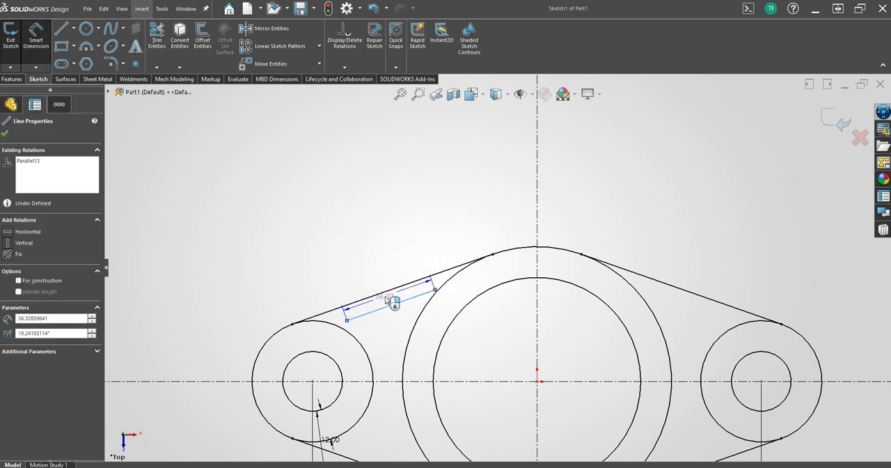
pyautogui.click(391, 290)
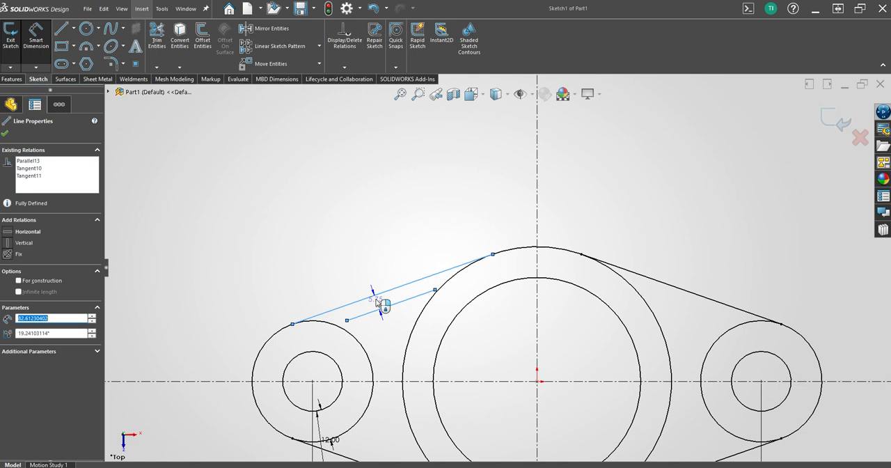
pyautogui.click(379, 305)
pyautogui.write('3')
pyautogui.press('Return')
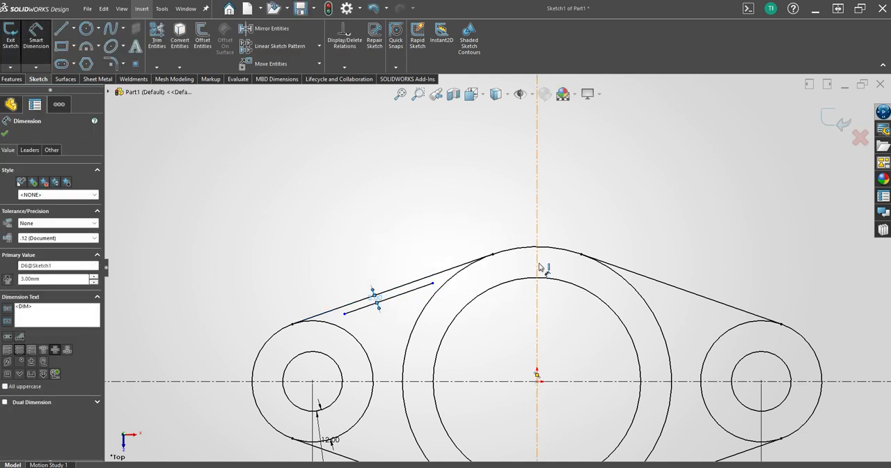
pyautogui.press('Escape')
# Sketch a three-point arc of about 36 mm radius from the inner line's lower end to the horizontal centerline, beside the outer left circle.
pyautogui.press('s')
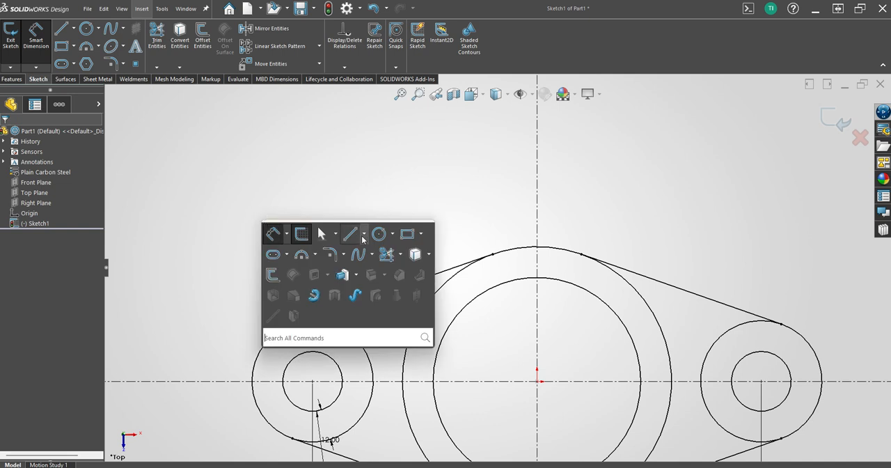
pyautogui.click(351, 234)
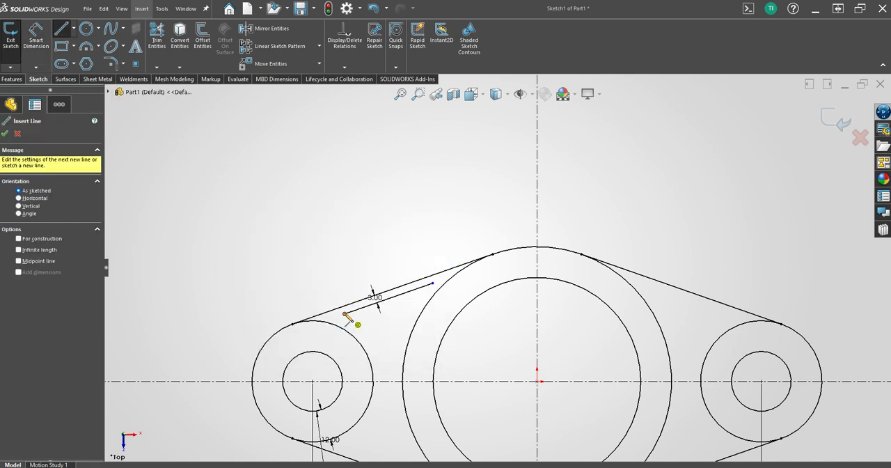
pyautogui.press('s')
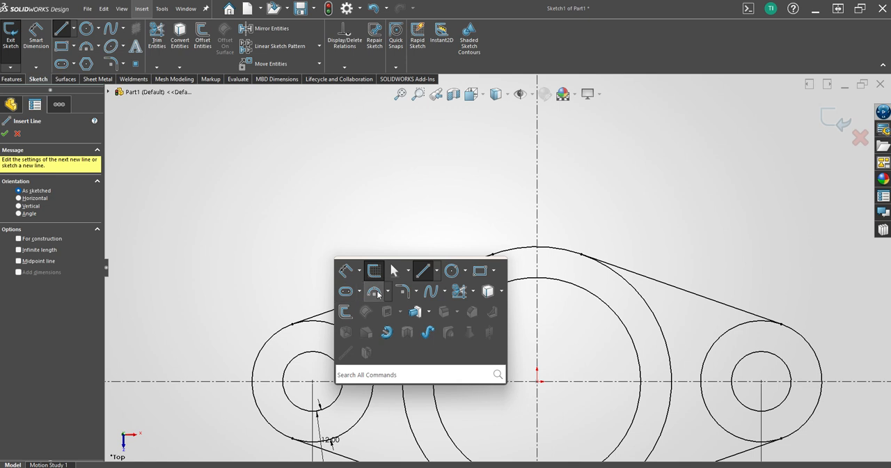
pyautogui.click(347, 291)
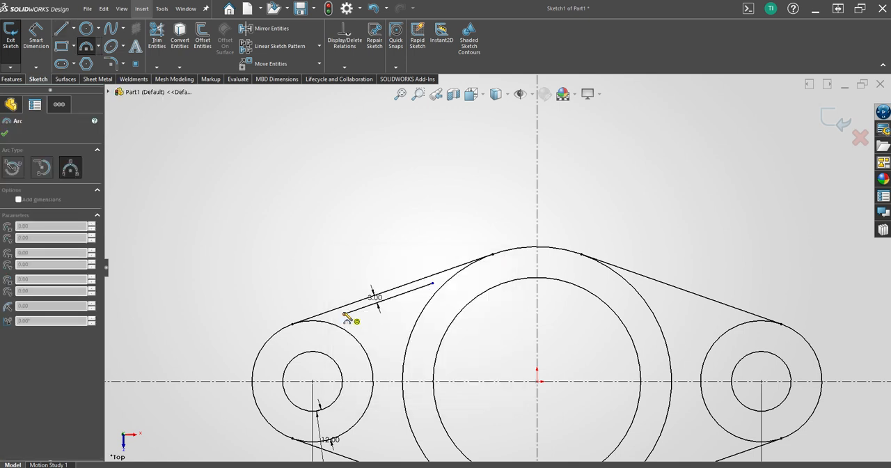
pyautogui.click(344, 313)
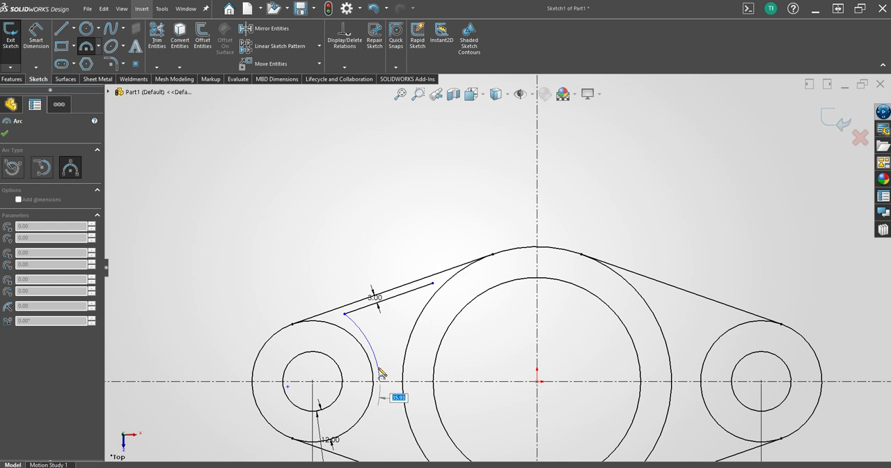
pyautogui.click(380, 371)
pyautogui.press('Escape')
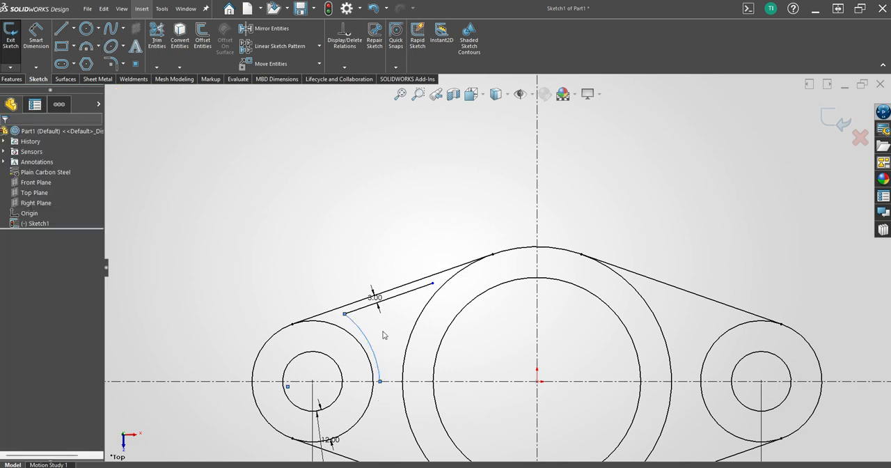
# Make the new arc concentric with the outer left circle.
pyautogui.press('s')
pyautogui.click(362, 350)
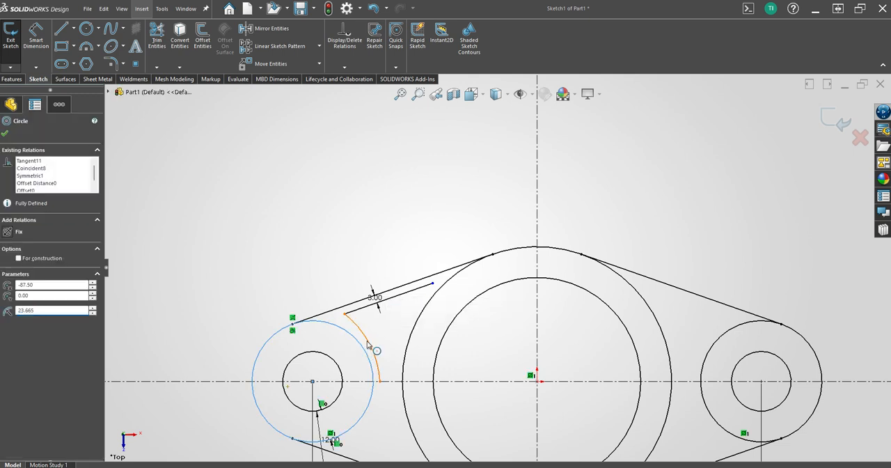
pyautogui.keyDown('ctrl'); pyautogui.click(370, 351); pyautogui.keyUp('ctrl')
pyautogui.click(424, 301)
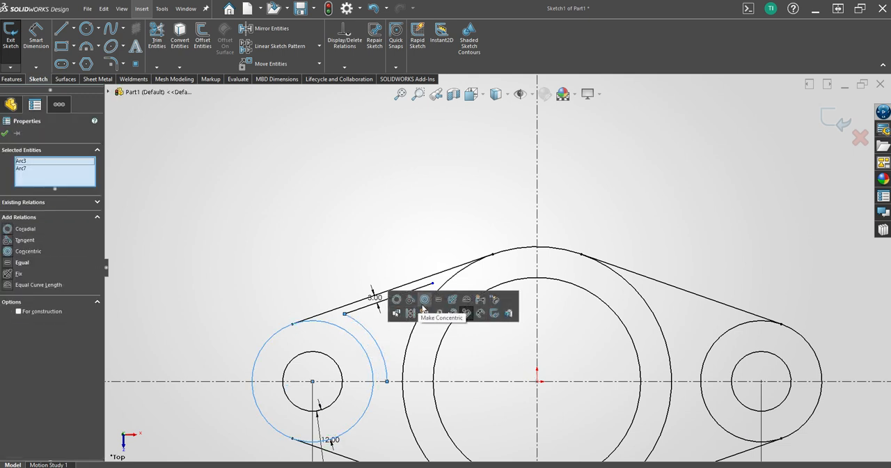
pyautogui.press('Escape')
# Dimension the gap between the outer left circle and the concentric arc as 3 mm.
pyautogui.press('s')
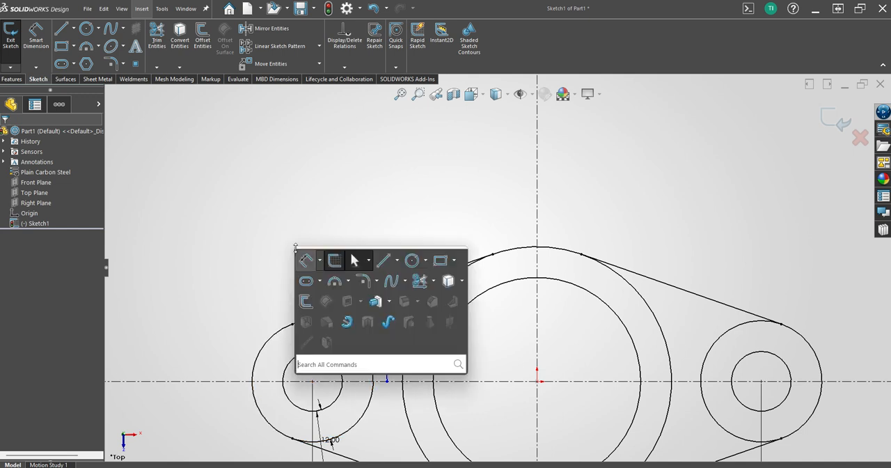
pyautogui.click(335, 262)
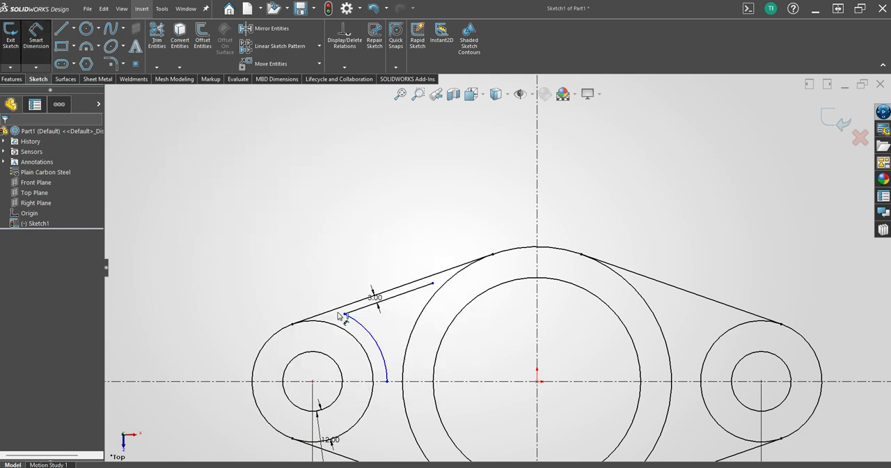
pyautogui.click(363, 346)
pyautogui.click(373, 342)
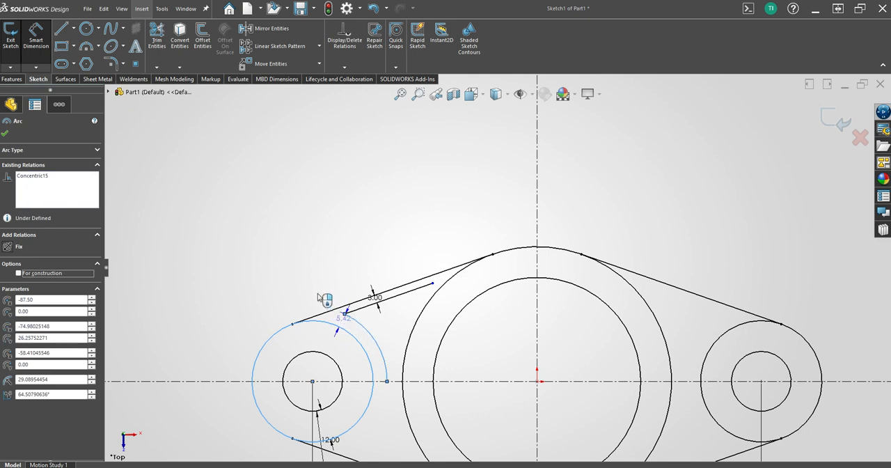
pyautogui.click(350, 333)
pyautogui.press('Return')
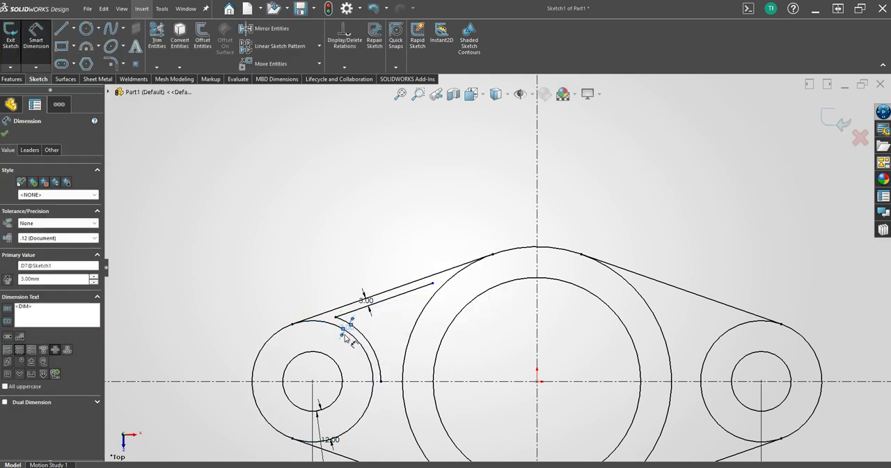
pyautogui.click(313, 156)
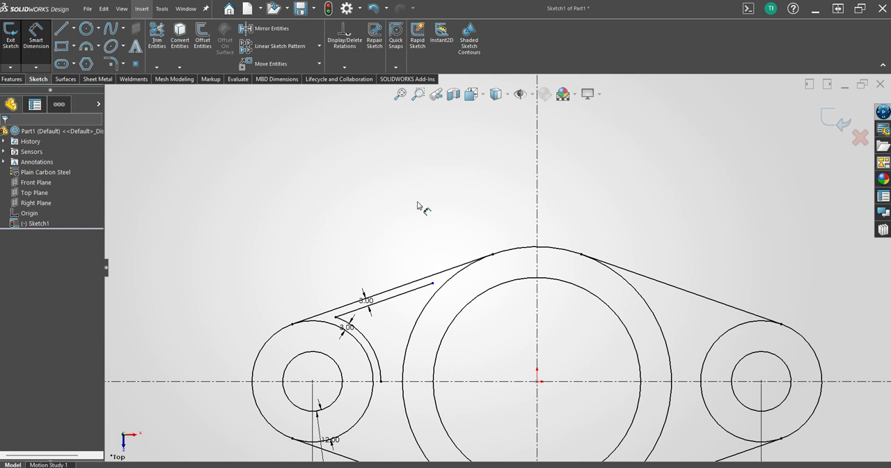
# Sketch a three-point arc of about 54 mm radius from the inner line's upper end to the horizontal centerline, beside the outer central circle.
pyautogui.press('s')
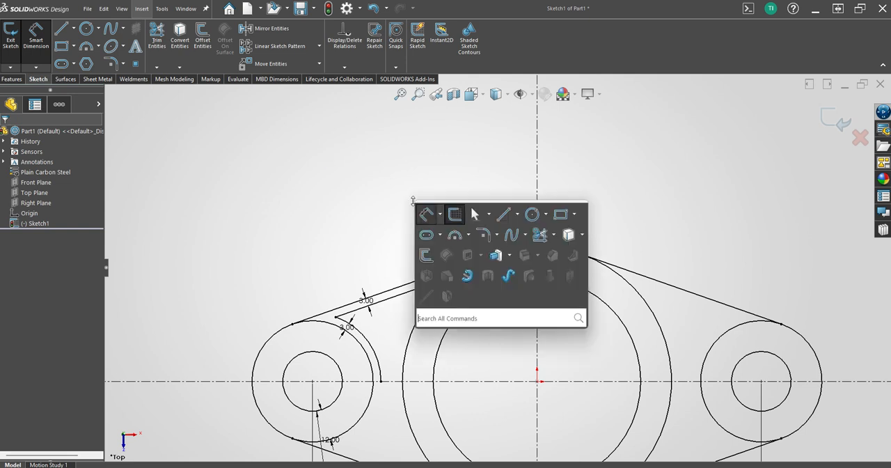
pyautogui.click(455, 235)
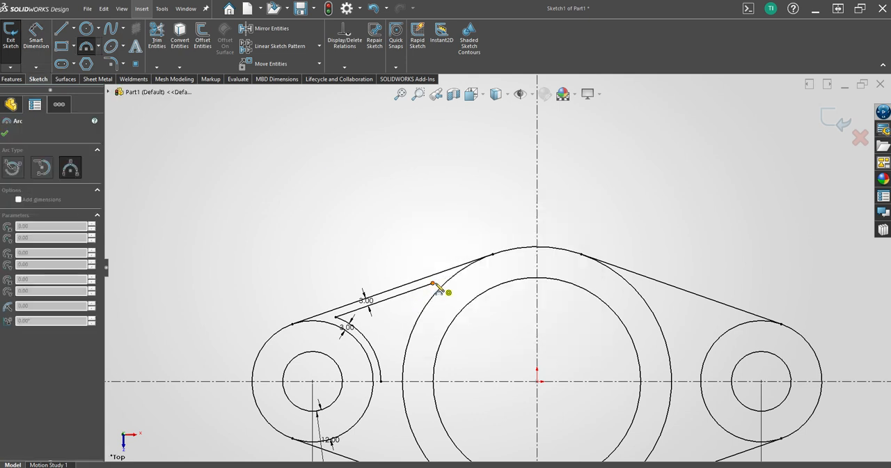
pyautogui.click(432, 284)
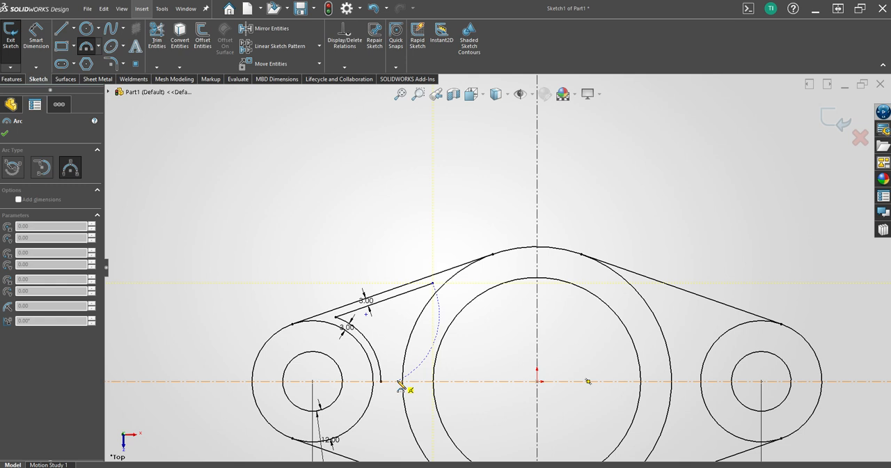
pyautogui.click(399, 376)
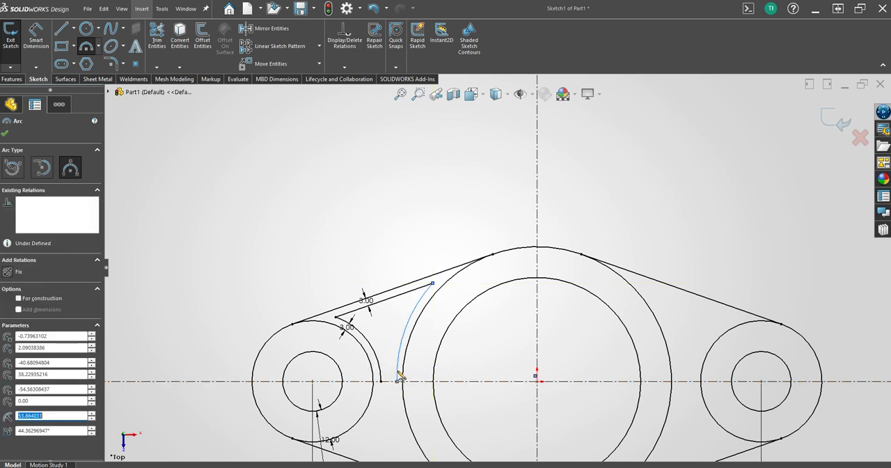
pyautogui.press('Escape')
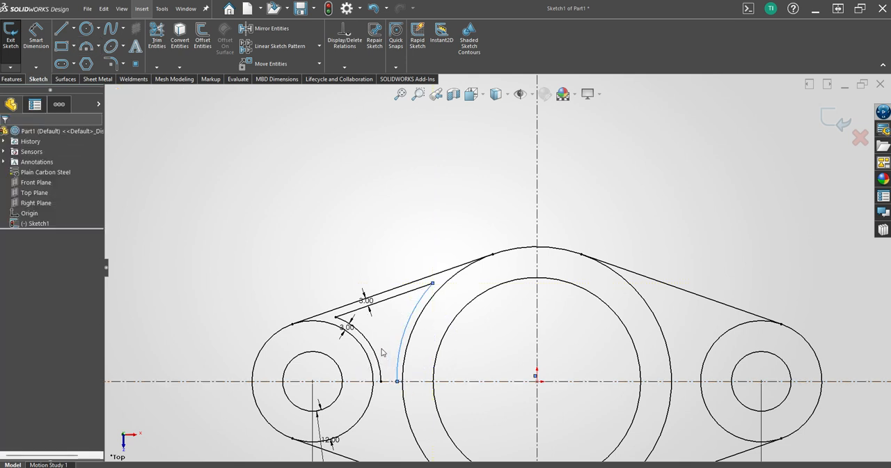
# Make the new arc concentric with the outer central circle.
pyautogui.click(421, 314)
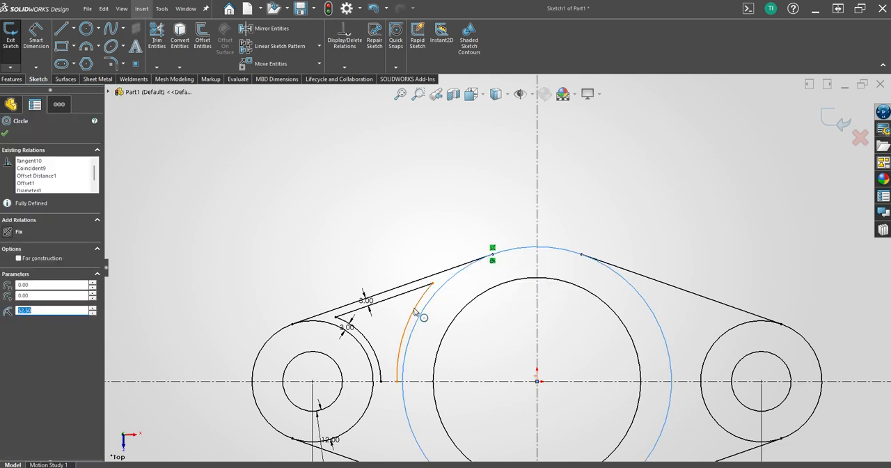
pyautogui.keyDown('ctrl'); pyautogui.click(415, 311); pyautogui.keyUp('ctrl')
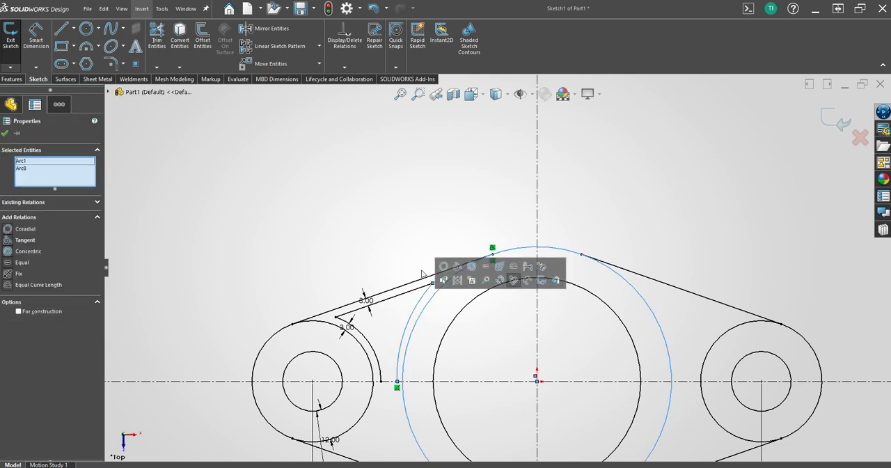
pyautogui.click(473, 268)
# Dimension the gap between the outer central circle and its concentric arc as 3 mm.
pyautogui.press('s')
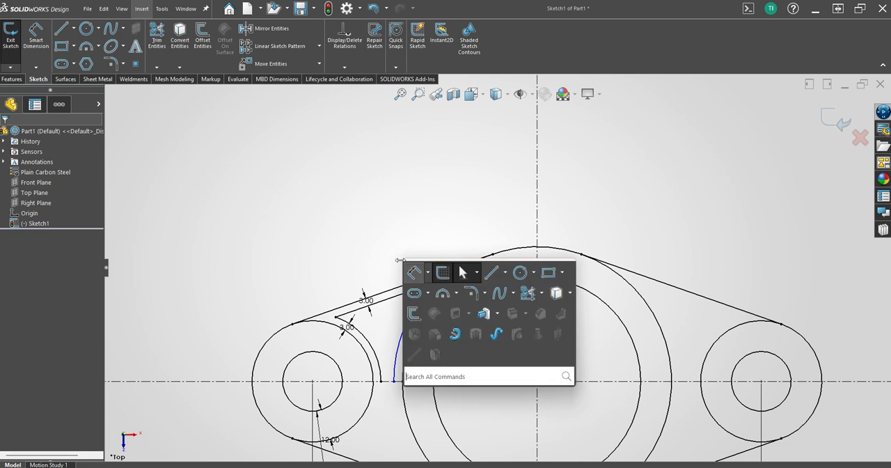
pyautogui.click(414, 273)
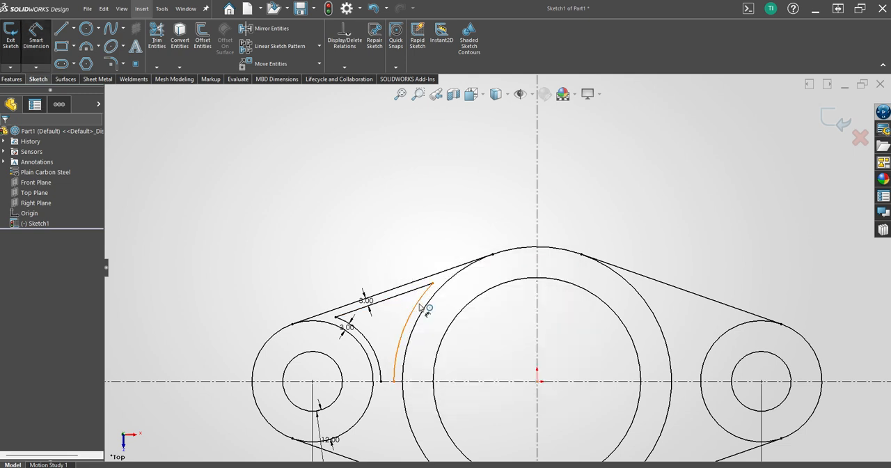
pyautogui.click(422, 308)
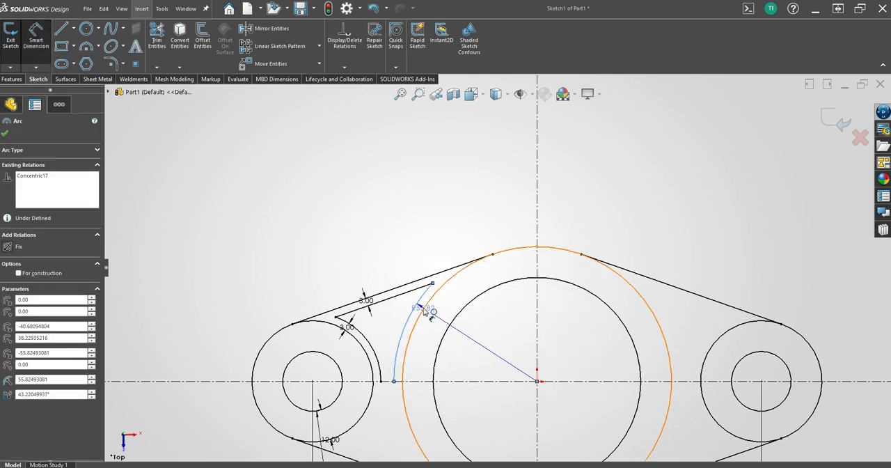
pyautogui.click(427, 310)
pyautogui.click(430, 294)
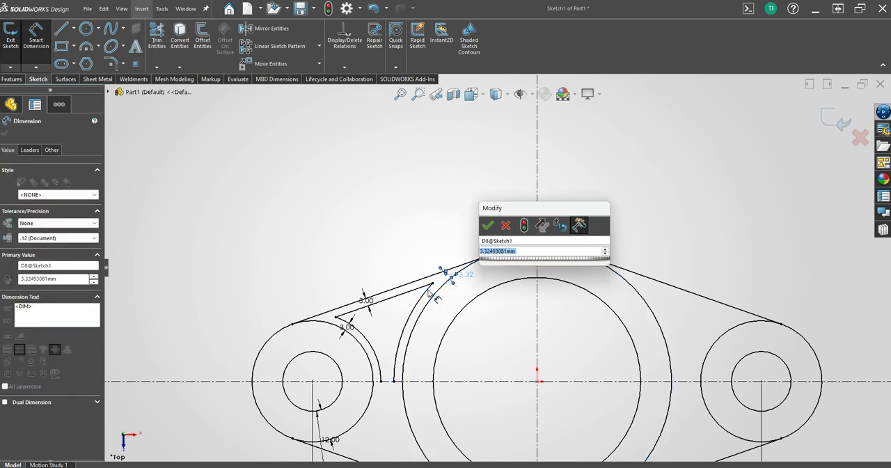
pyautogui.write('3')
pyautogui.press('Return')
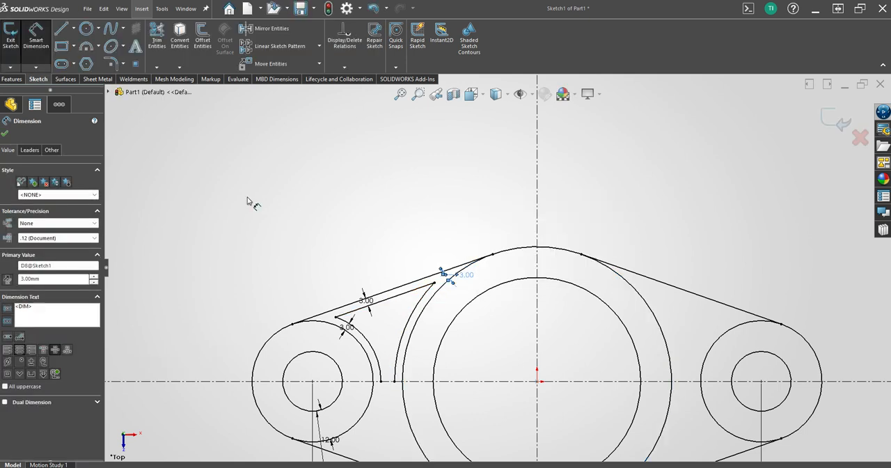
pyautogui.click(247, 199)
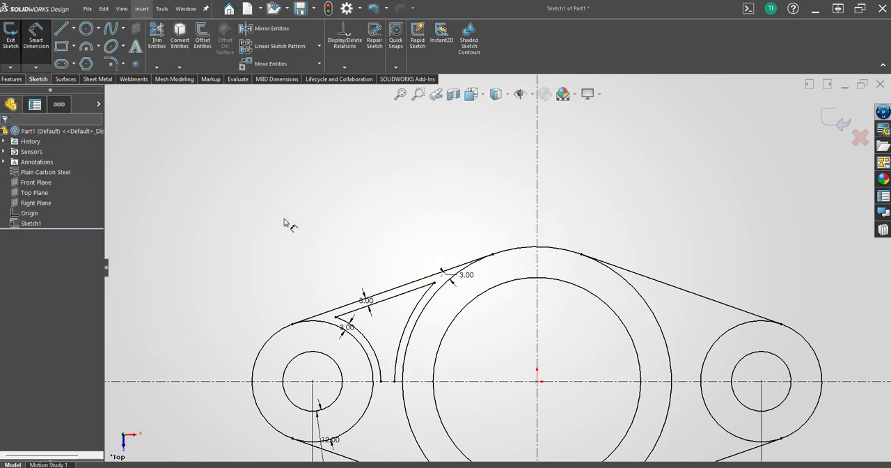
pyautogui.press('Escape')
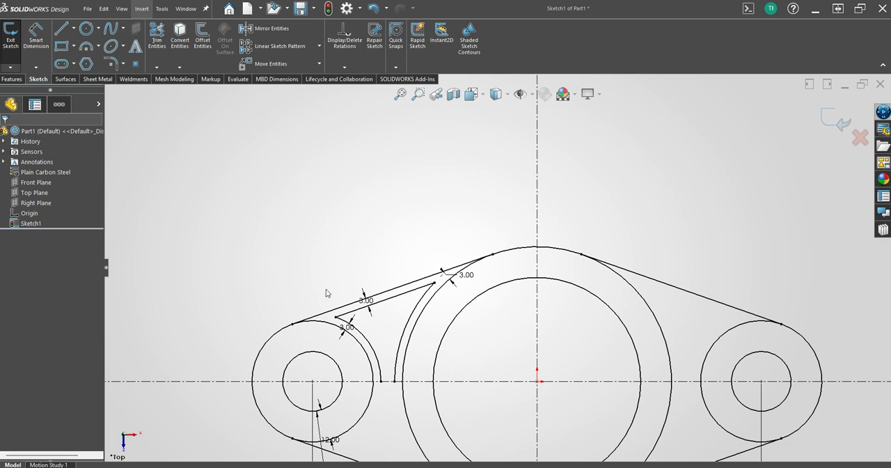
# Try to mirror the preselected inner line and its two adjoining arcs, undoing each attempt.
pyautogui.click(365, 307)
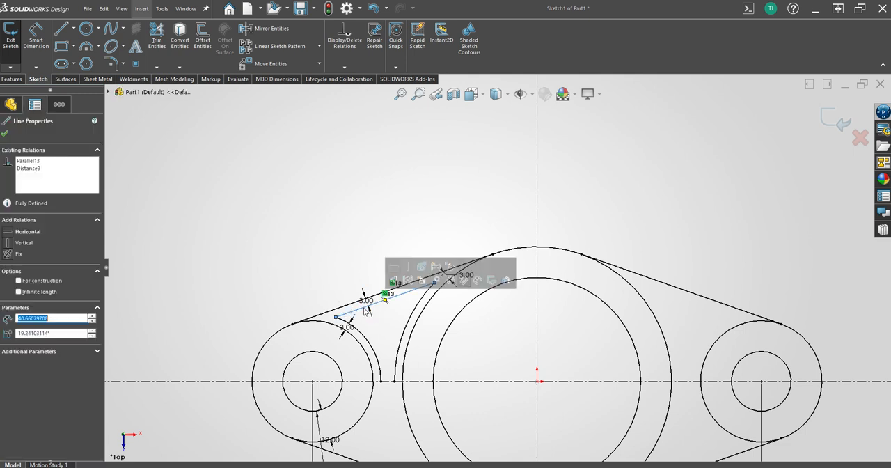
pyautogui.keyDown('ctrl'); pyautogui.click(380, 348); pyautogui.keyUp('ctrl')
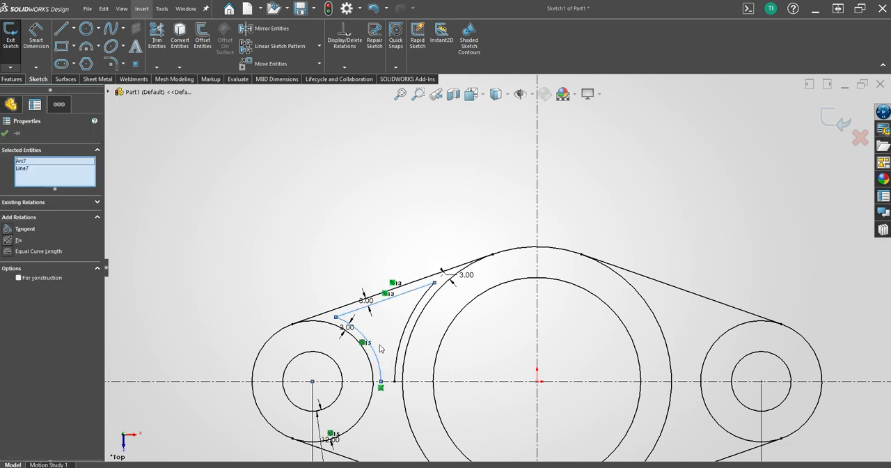
pyautogui.keyDown('ctrl'); pyautogui.click(401, 352); pyautogui.keyUp('ctrl')
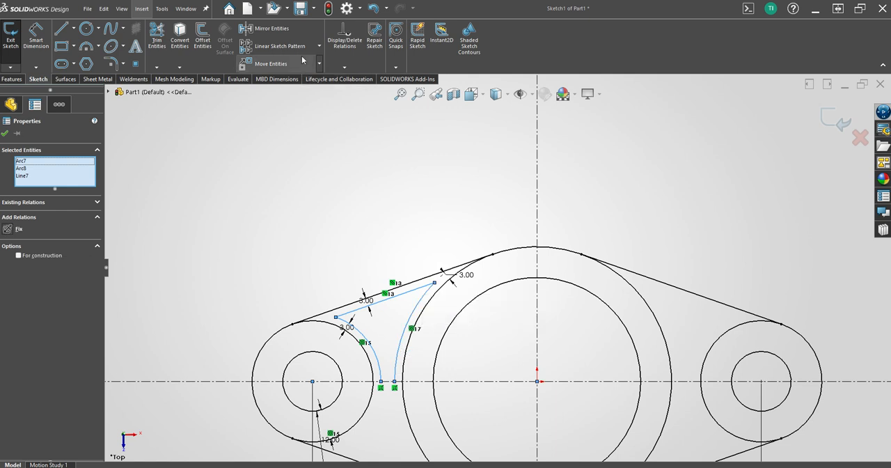
pyautogui.click(276, 32)
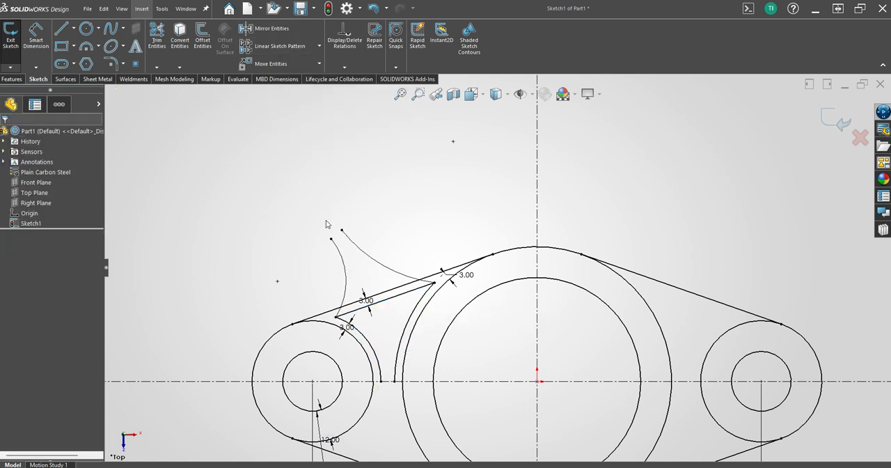
pyautogui.click(374, 8)
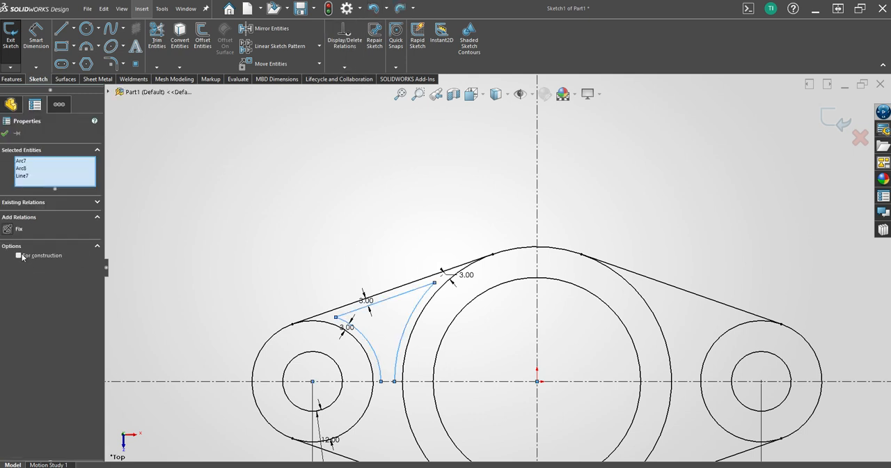
pyautogui.click(286, 29)
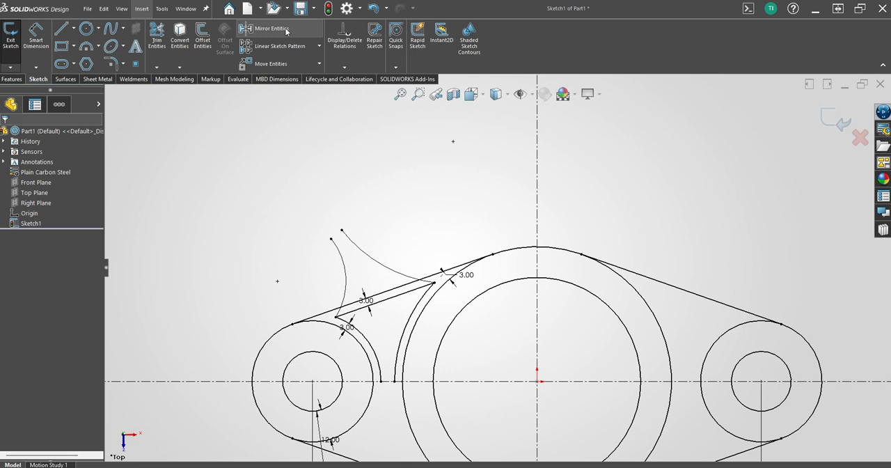
pyautogui.click(374, 9)
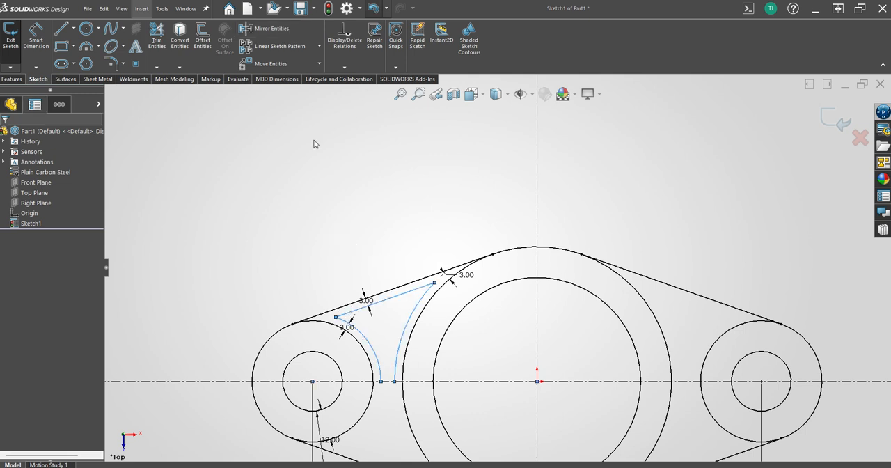
pyautogui.click(315, 145)
# Apply 3 mm sketch fillets to the two corners where the inner line meets the concentric arcs.
pyautogui.scroll(3, 354, 327)
pyautogui.scroll(-4, 475, 326)
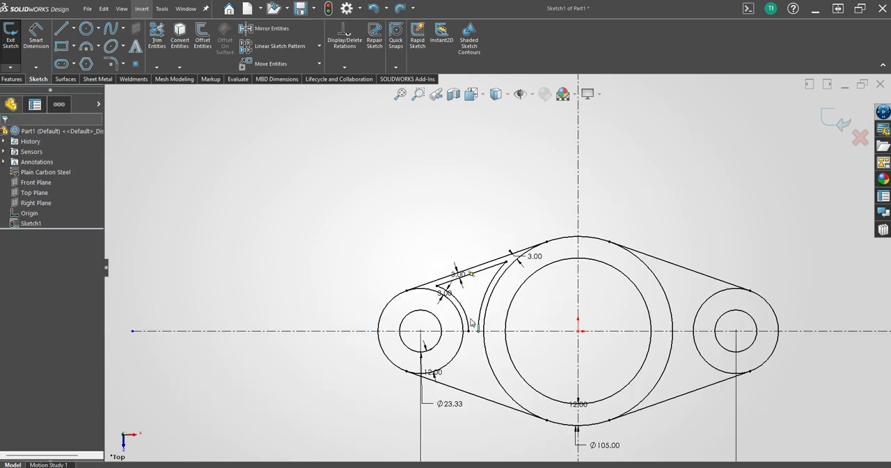
pyautogui.scroll(1, 531, 326)
pyautogui.press('s')
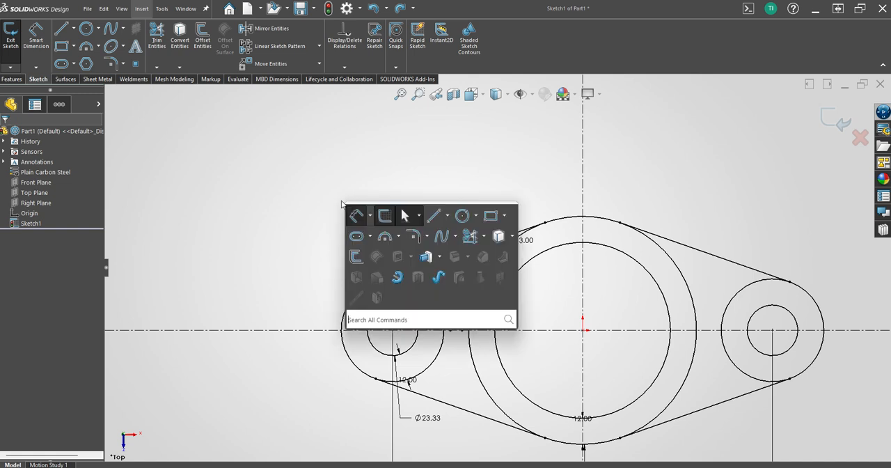
pyautogui.click(412, 239)
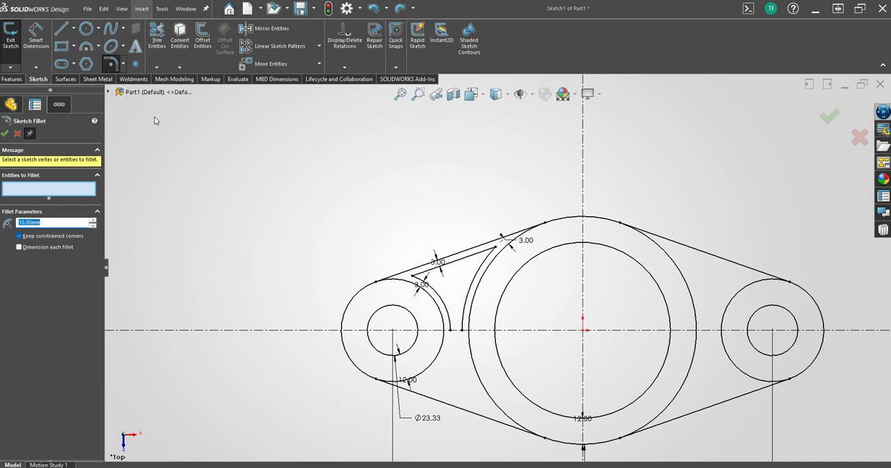
pyautogui.write('3')
pyautogui.press('Return')
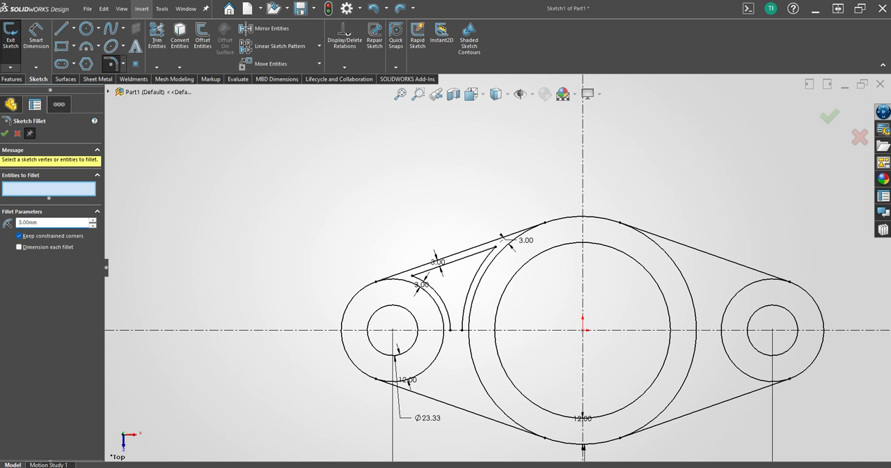
pyautogui.click(418, 277)
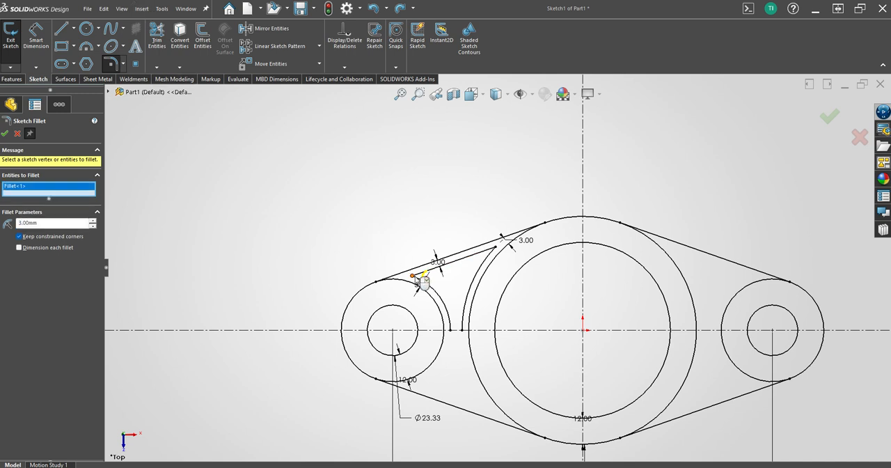
pyautogui.click(495, 249)
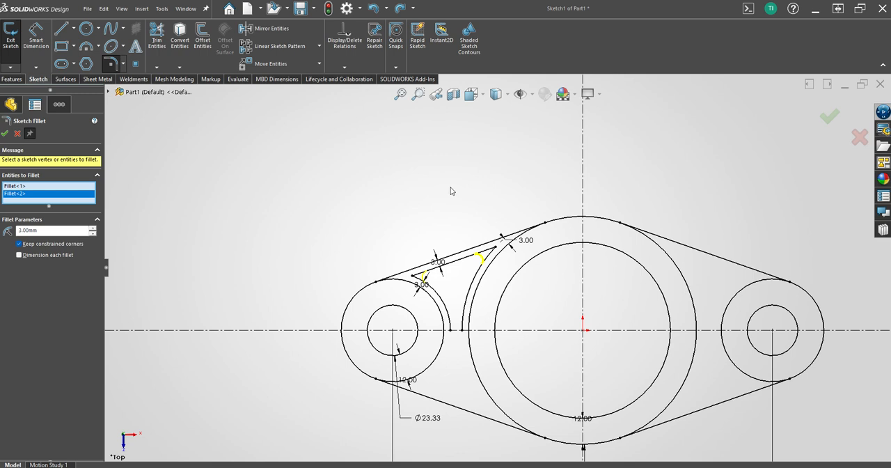
pyautogui.press('Return')
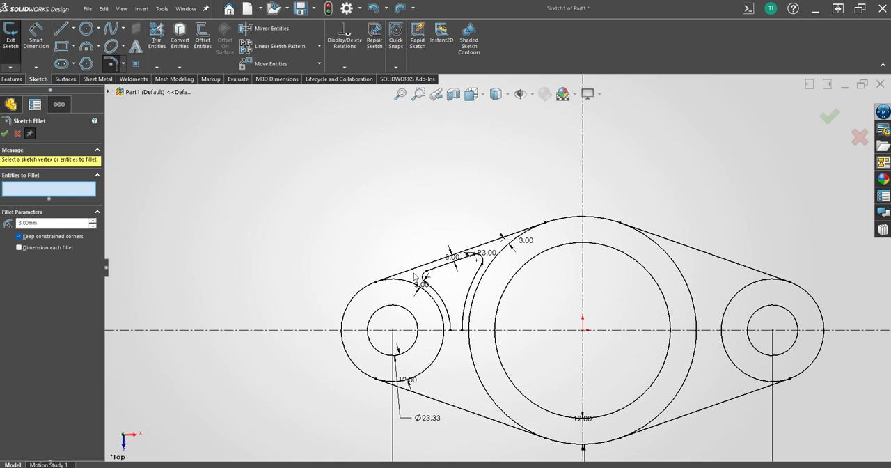
pyautogui.moveTo(414, 273); pyautogui.dragTo(486, 337)
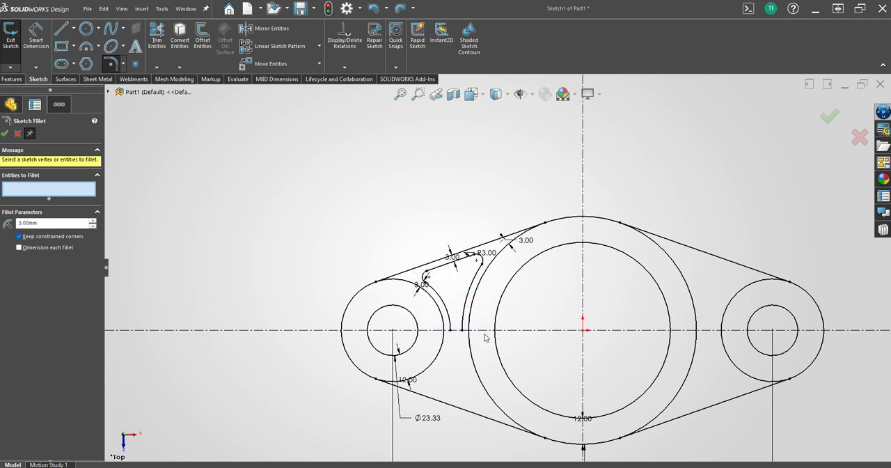
pyautogui.click(434, 271)
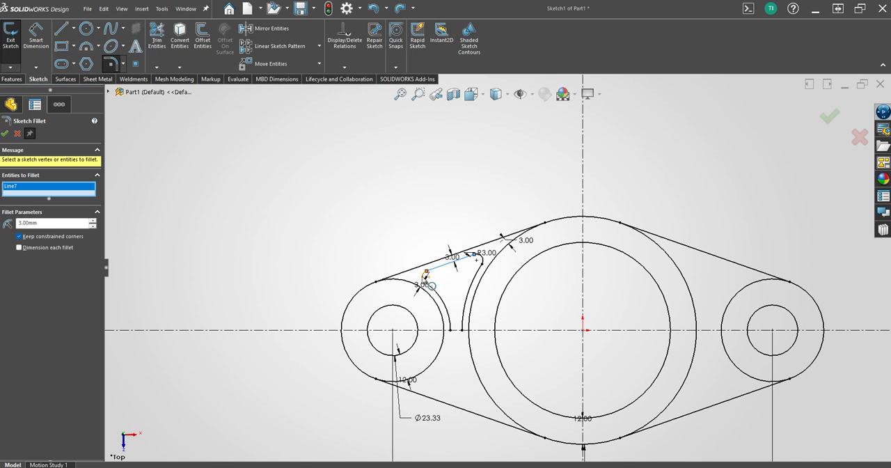
pyautogui.click(425, 276)
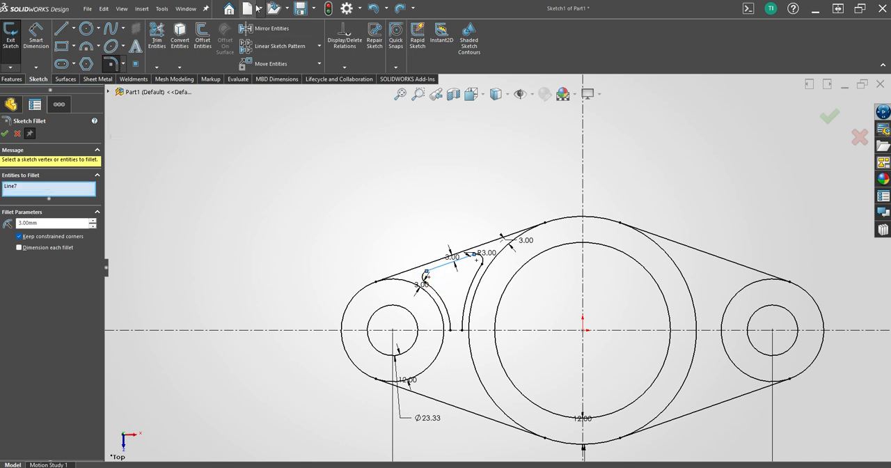
# Mirror the inner line, its two fillets and the two concentric arcs about the horizontal centerline to close the pocket outline.
pyautogui.click(279, 29)
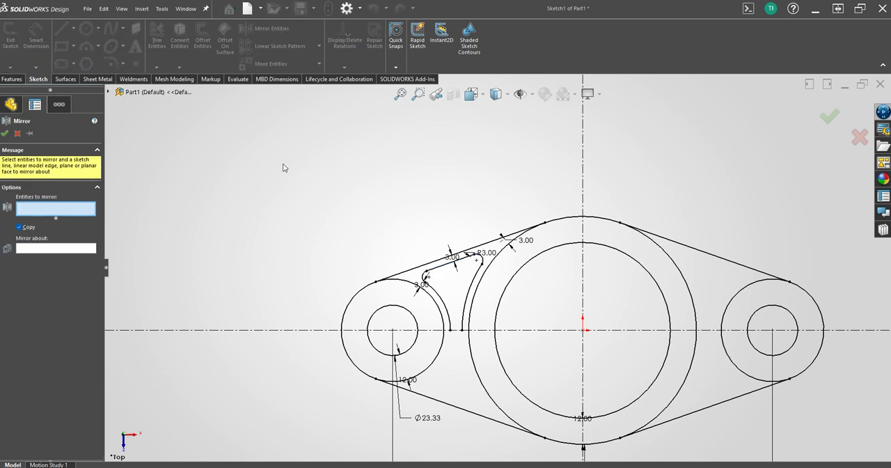
pyautogui.click(444, 267)
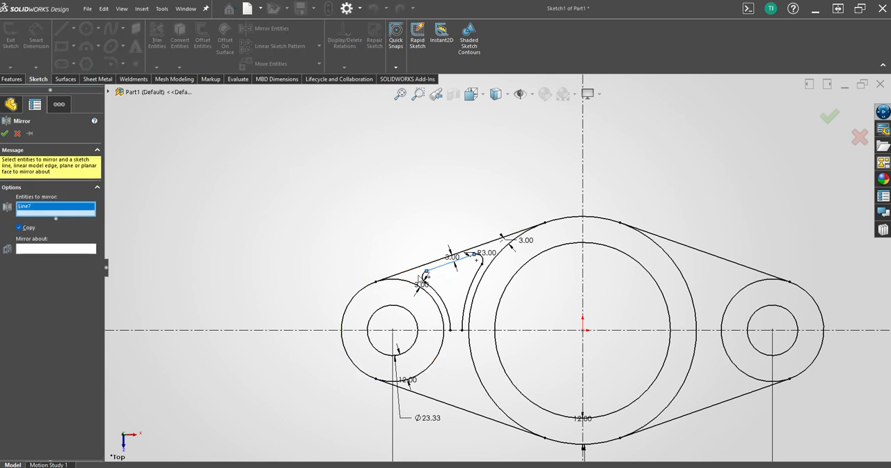
pyautogui.click(429, 281)
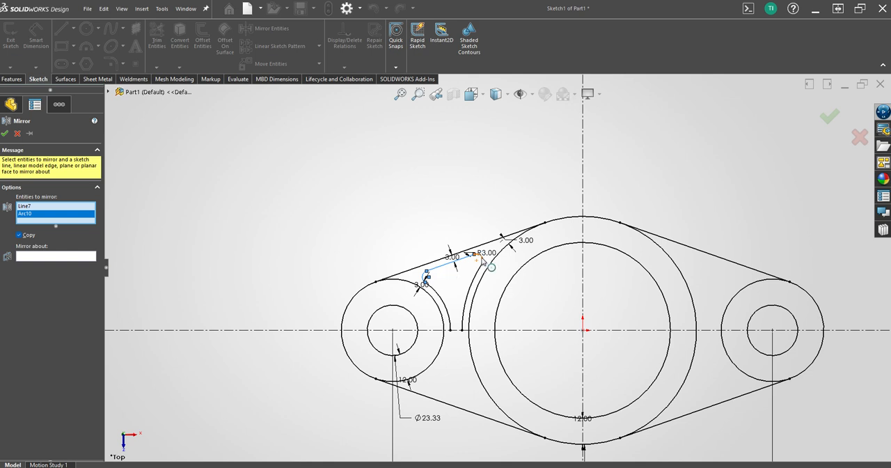
pyautogui.click(482, 259)
pyautogui.click(475, 284)
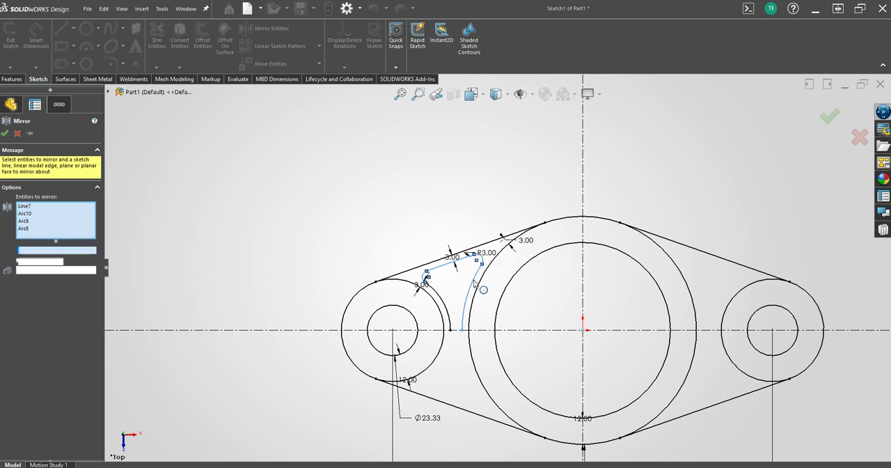
pyautogui.click(449, 309)
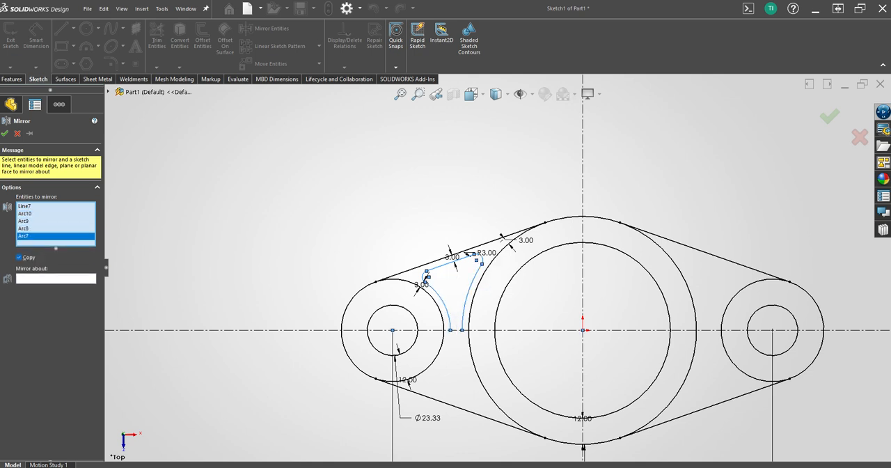
pyautogui.click(66, 280)
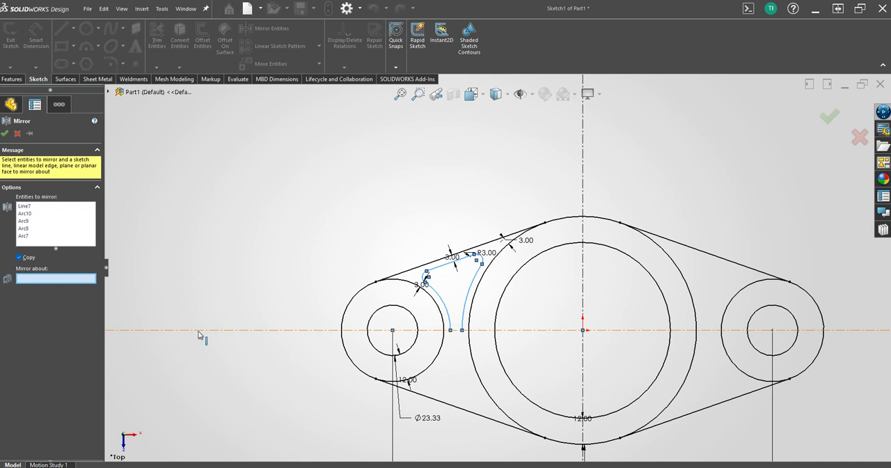
pyautogui.click(200, 335)
pyautogui.press('Return')
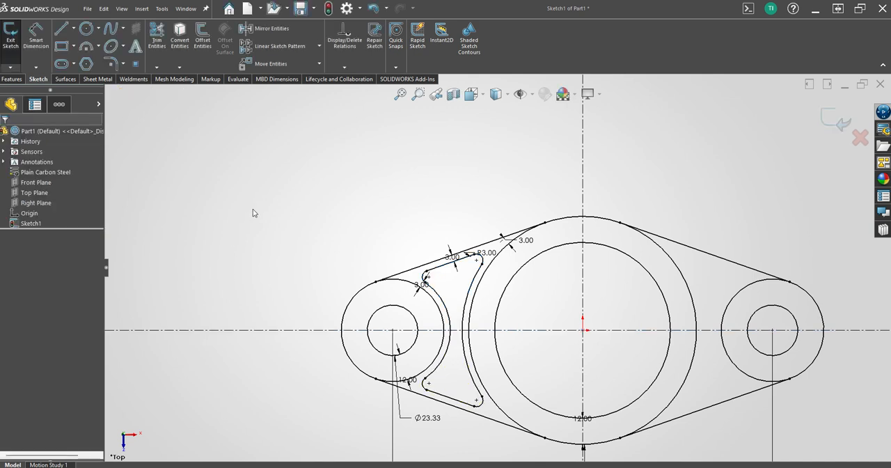
# Mirror the complete closed pocket outline, including its lines, arcs and fillets, about the vertical centerline to the opposite side.
pyautogui.scroll(2, 278, 259)
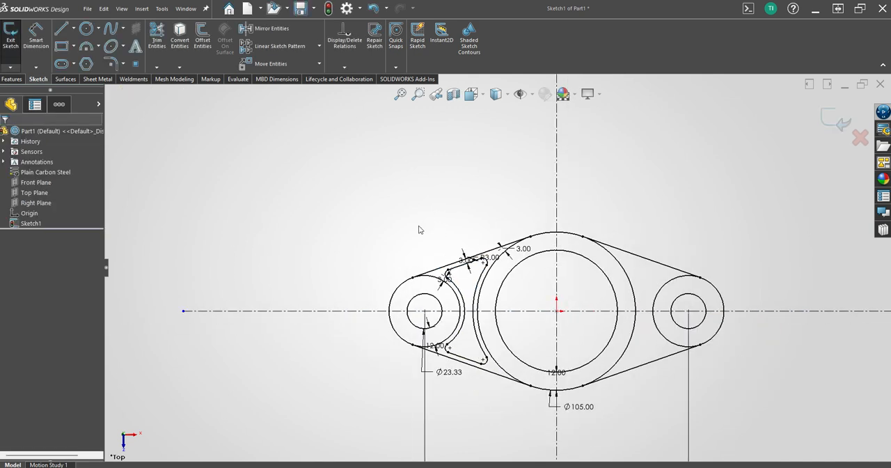
pyautogui.scroll(-1, 419, 230)
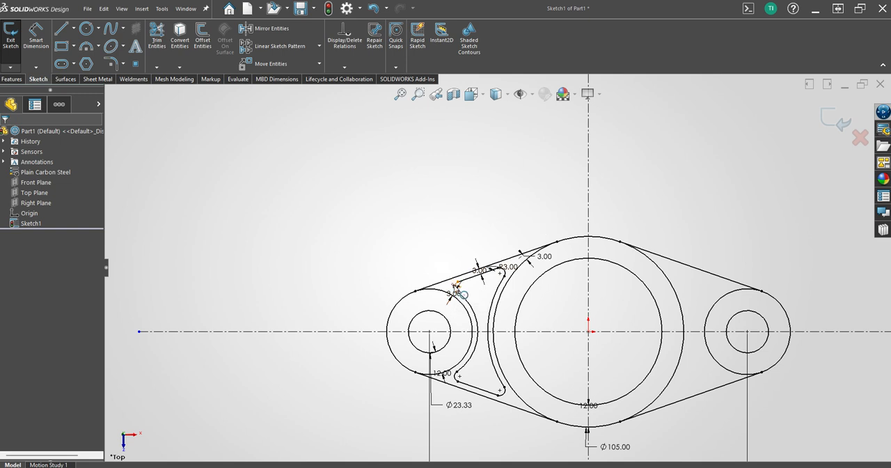
pyautogui.click(264, 29)
pyautogui.click(488, 273)
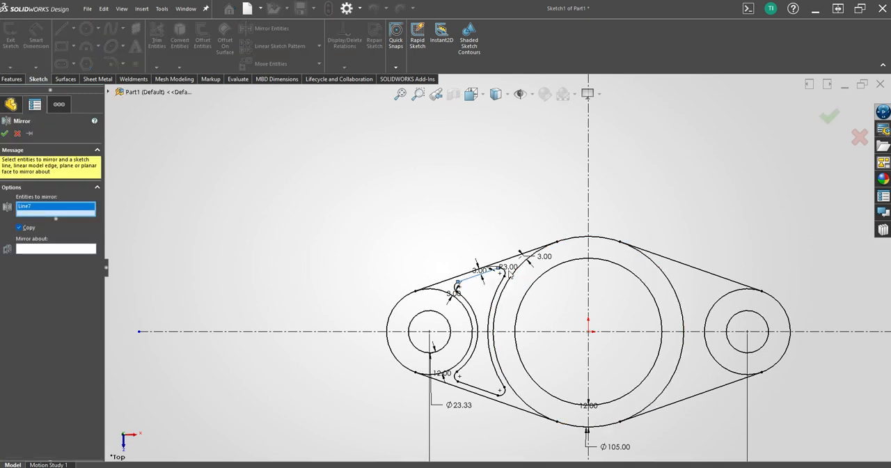
pyautogui.click(503, 274)
pyautogui.click(497, 296)
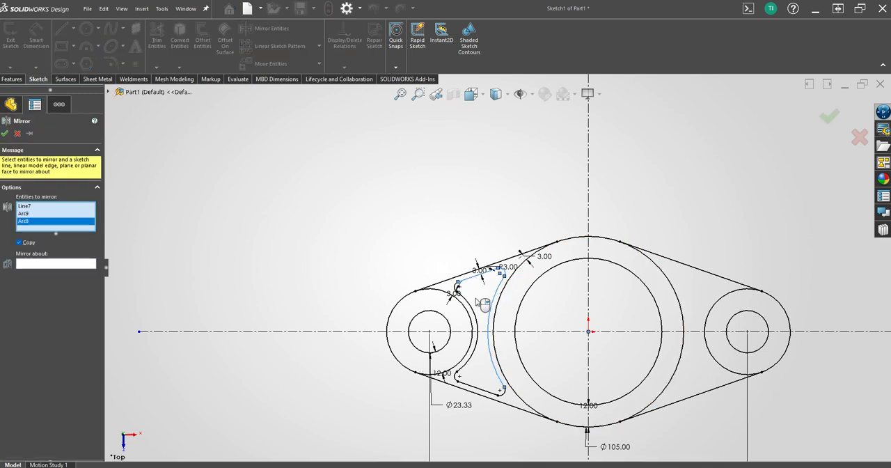
pyautogui.scroll(5, 473, 305)
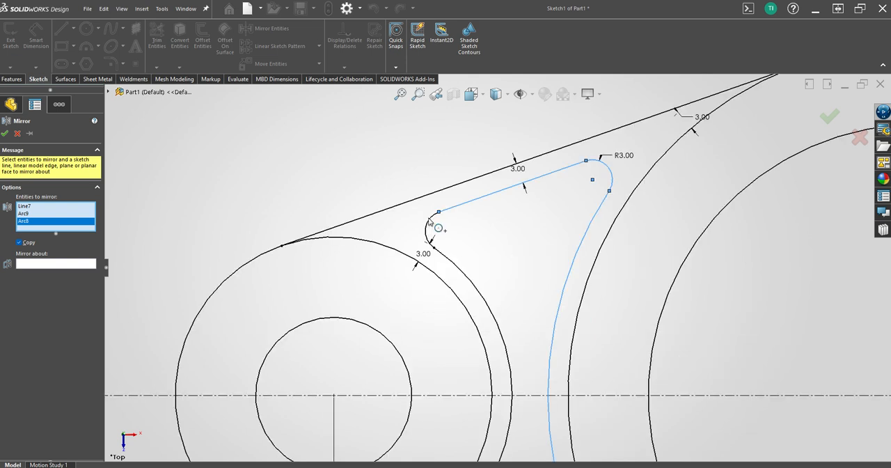
pyautogui.click(430, 230)
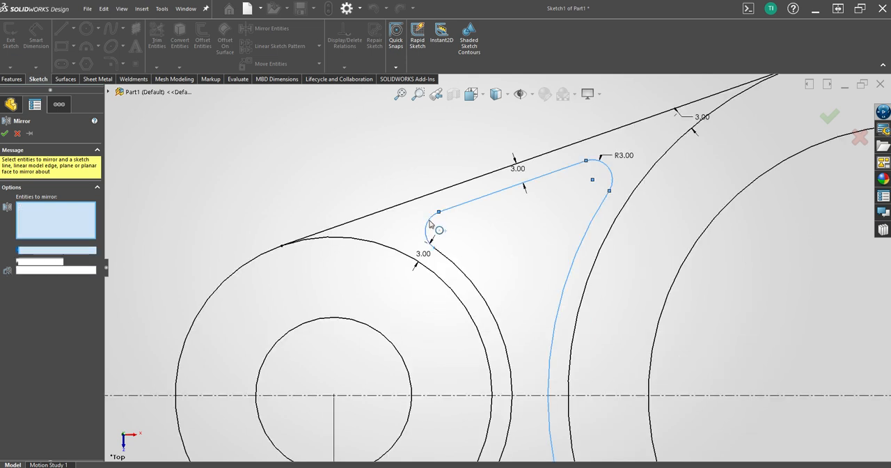
pyautogui.click(482, 300)
pyautogui.scroll(-5, 533, 369)
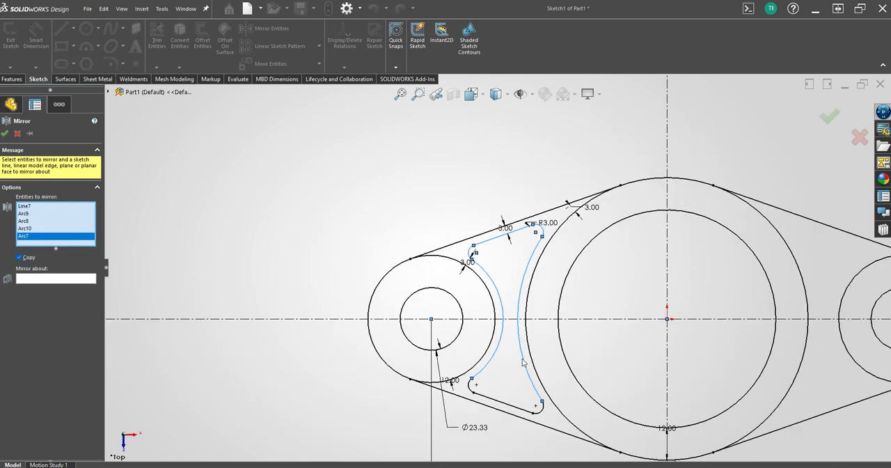
pyautogui.click(475, 386)
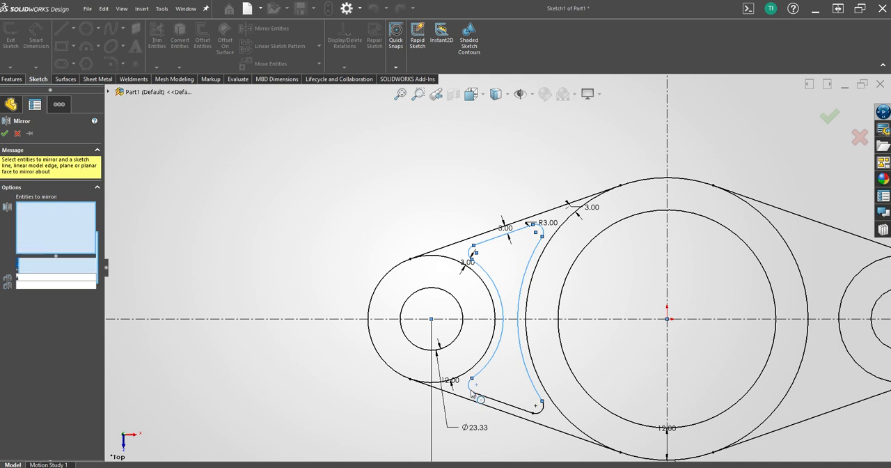
pyautogui.click(512, 406)
pyautogui.click(546, 414)
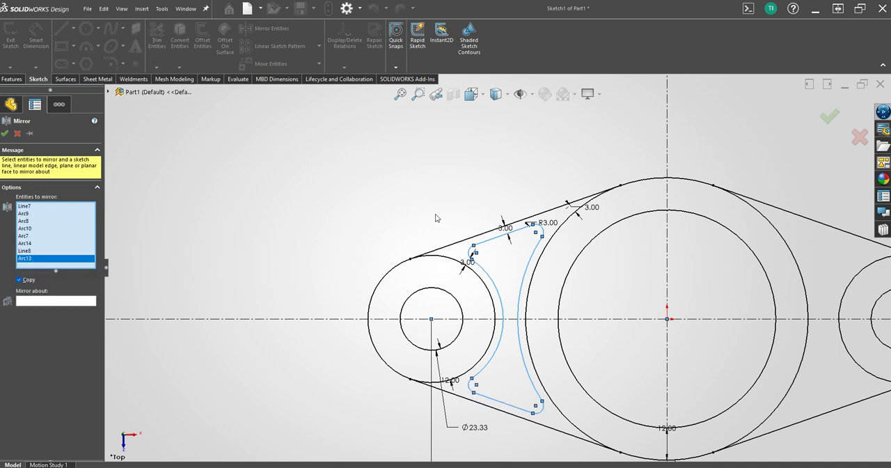
pyautogui.click(59, 304)
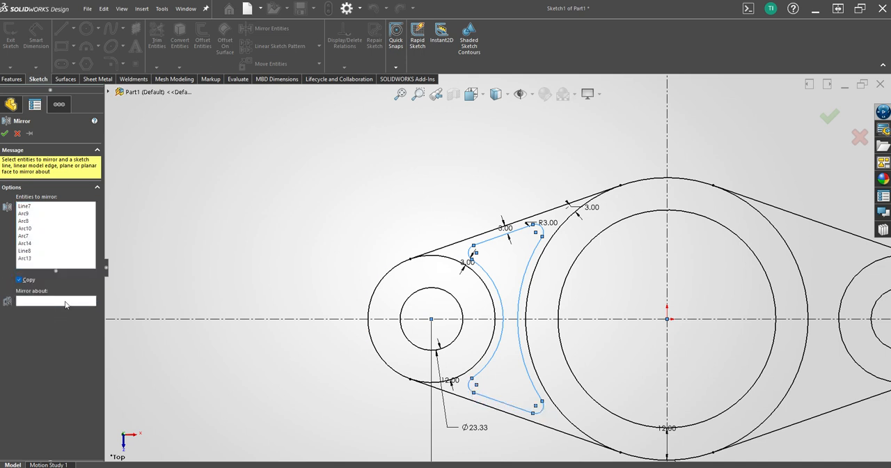
pyautogui.click(669, 249)
pyautogui.press('Return')
# Extrude the ring between the two central circles as a blind boss with a depth of 38+25 mm.
pyautogui.scroll(3, 384, 247)
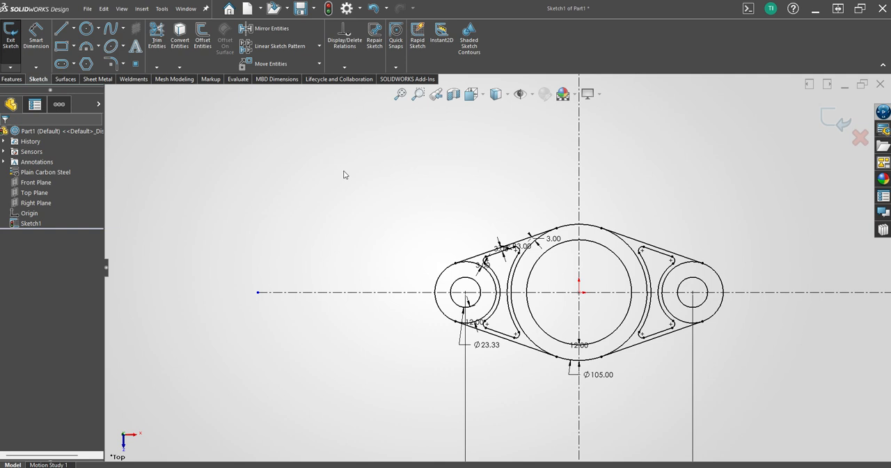
pyautogui.press('s')
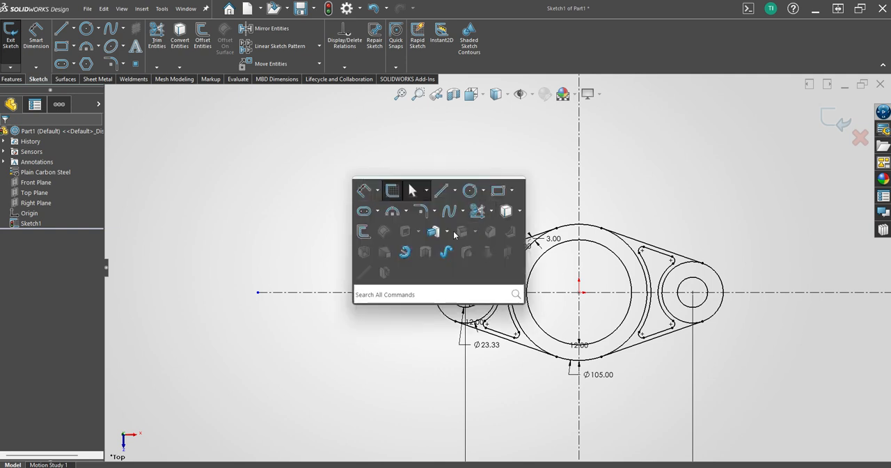
pyautogui.click(434, 231)
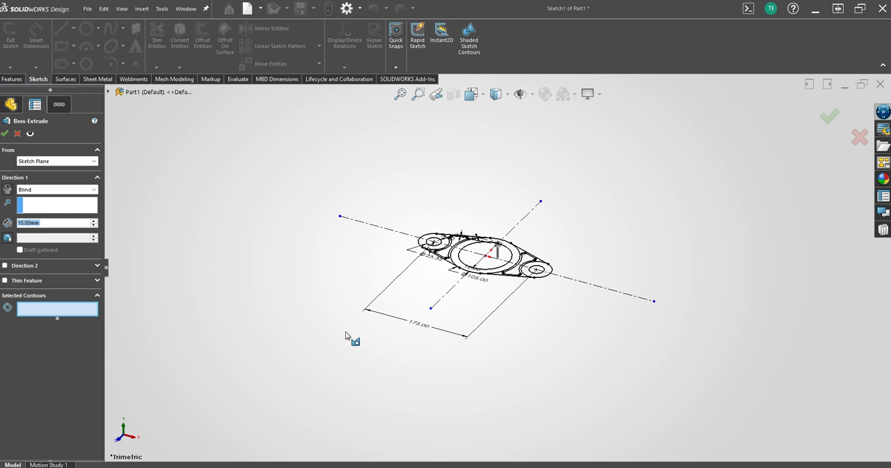
pyautogui.scroll(-3, 491, 275)
pyautogui.click(491, 274)
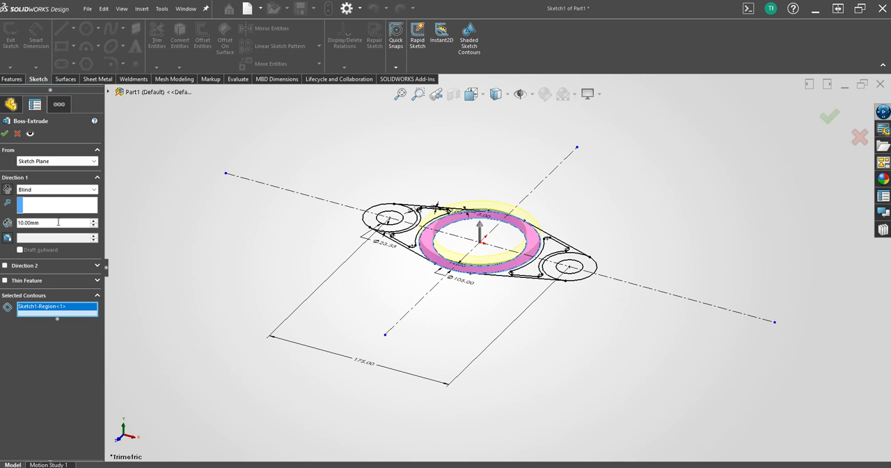
pyautogui.click(57, 222)
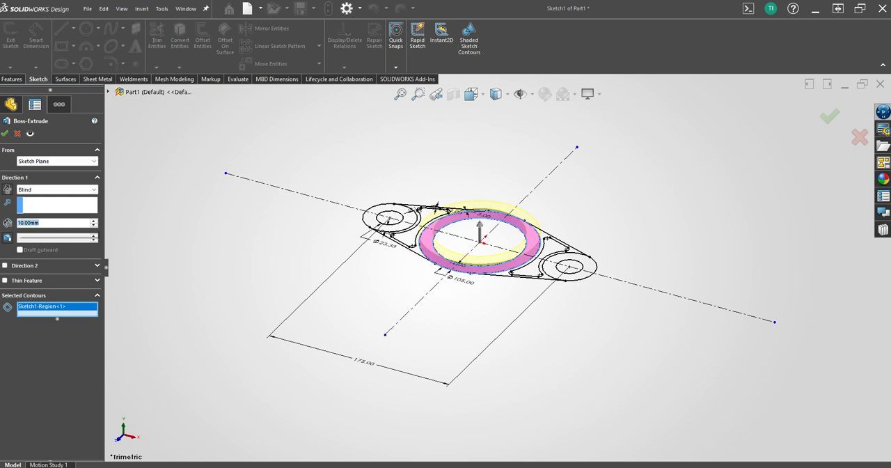
pyautogui.write('38+25')
pyautogui.press('Return')
pyautogui.press('Return')
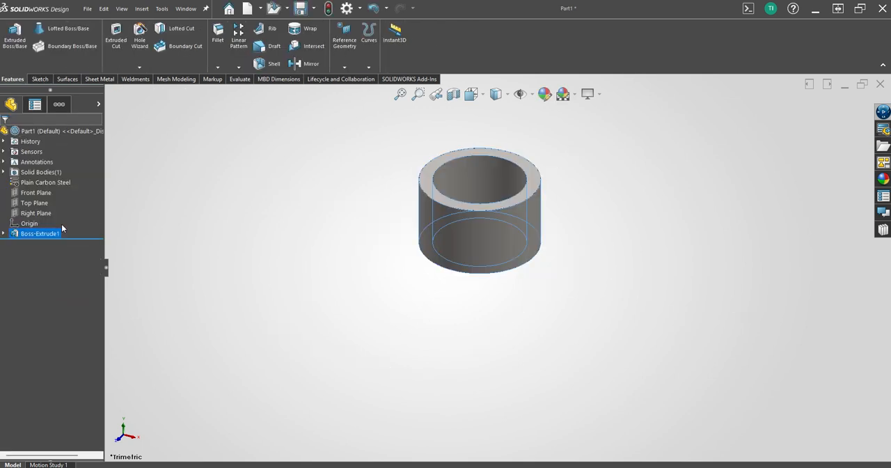
# Reuse the profile sketch to extrude the rings around both small end holes to a blind depth of 25 mm.
pyautogui.click(5, 234)
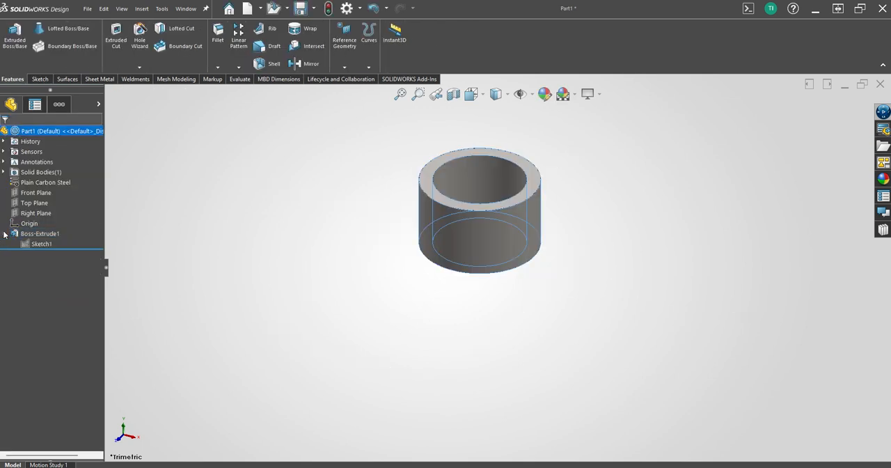
pyautogui.click(37, 243)
pyautogui.press('s')
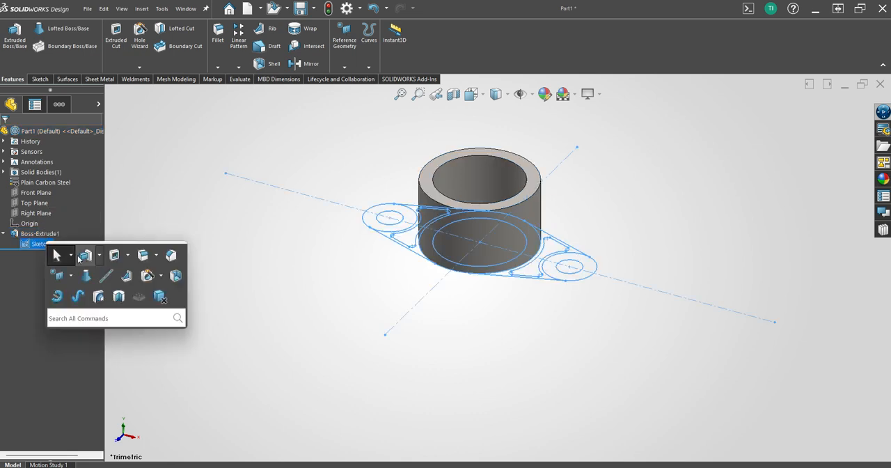
pyautogui.click(84, 256)
pyautogui.click(377, 224)
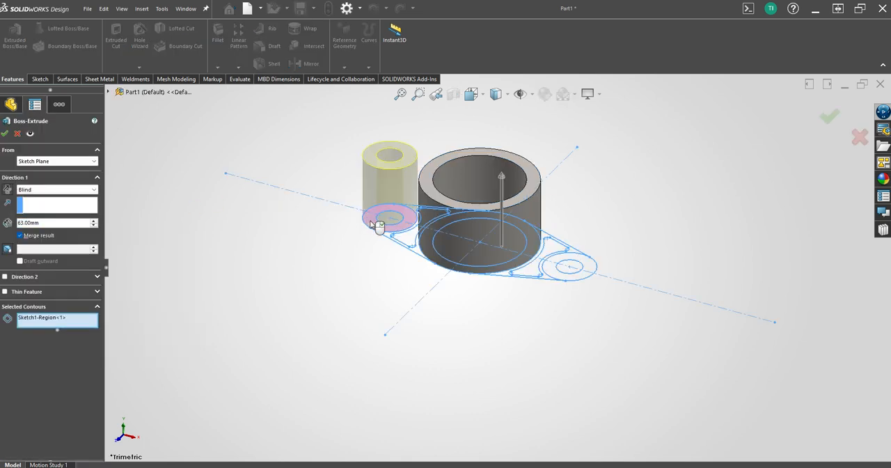
pyautogui.click(558, 271)
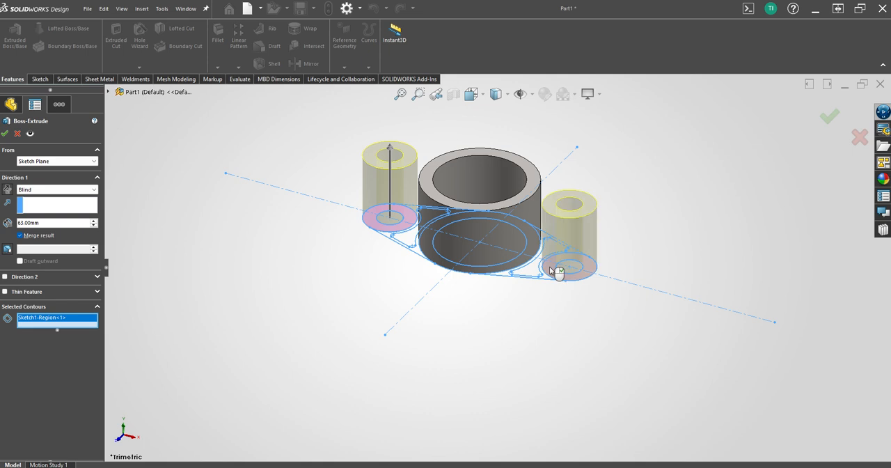
pyautogui.click(63, 223)
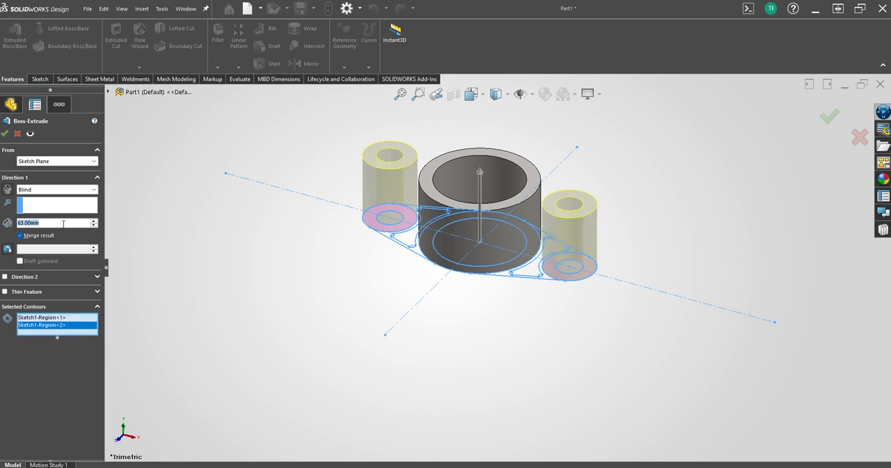
pyautogui.write('25')
pyautogui.press('Return')
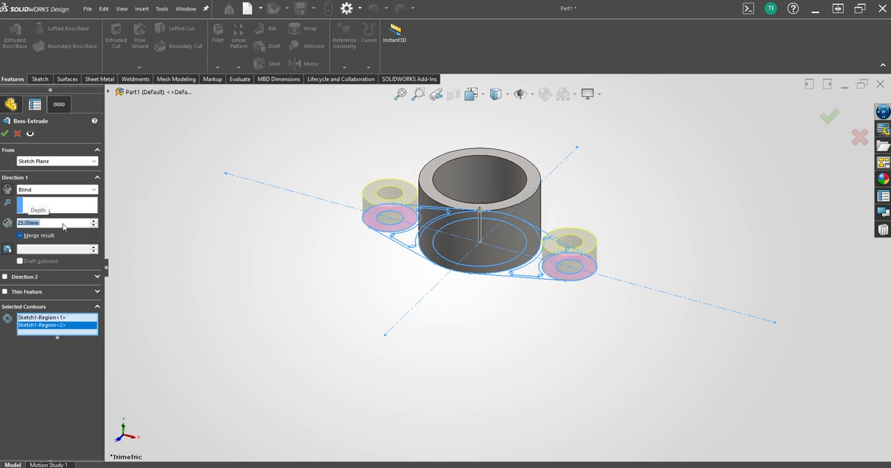
pyautogui.press('Return')
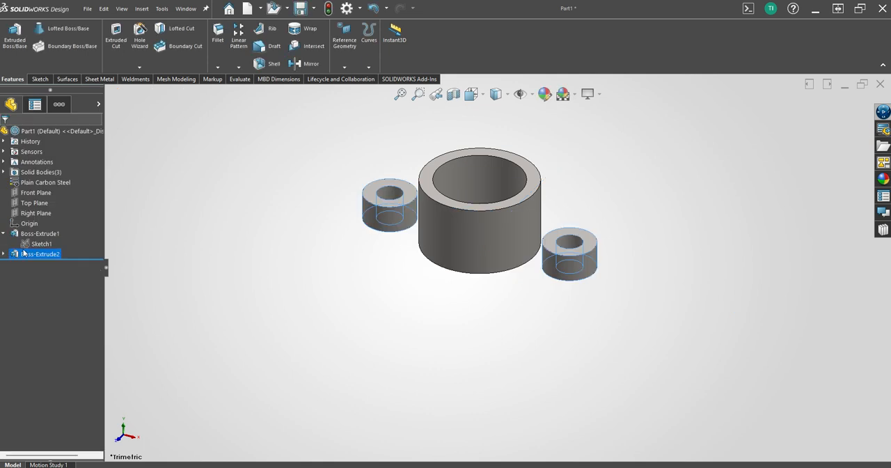
# Reuse the profile sketch to extrude the web regions on both sides of the ring to a blind depth of 9+3 mm.
pyautogui.press('s')
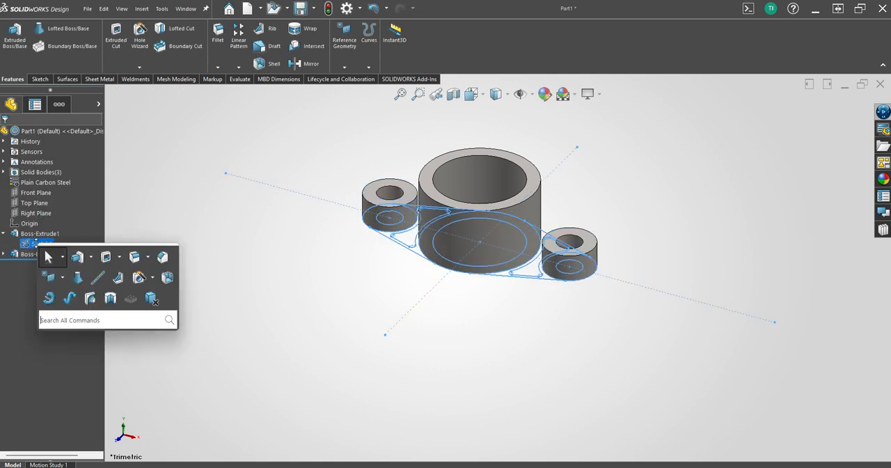
pyautogui.click(75, 257)
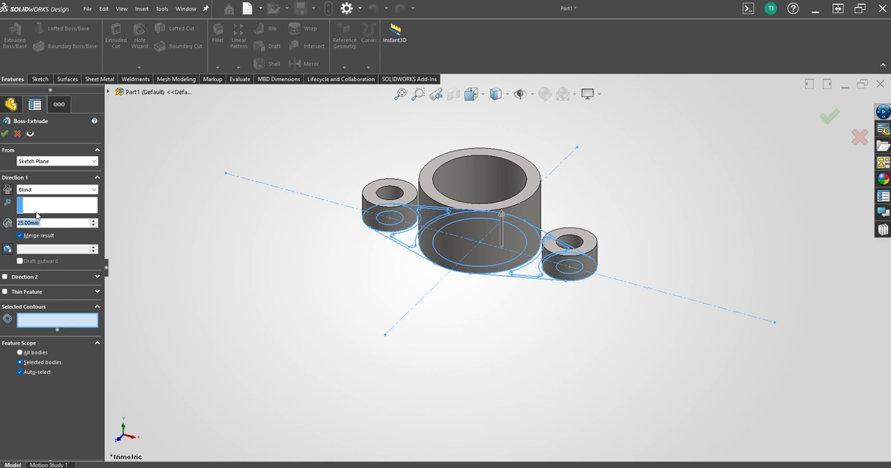
pyautogui.click(394, 240)
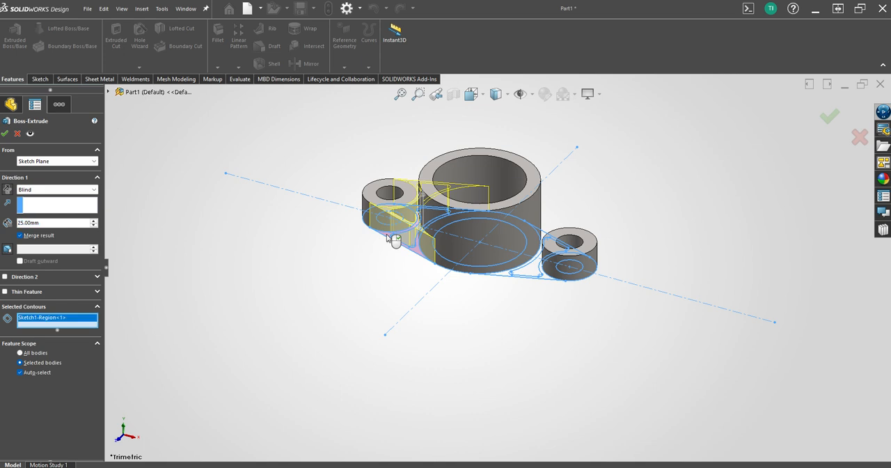
pyautogui.click(512, 275)
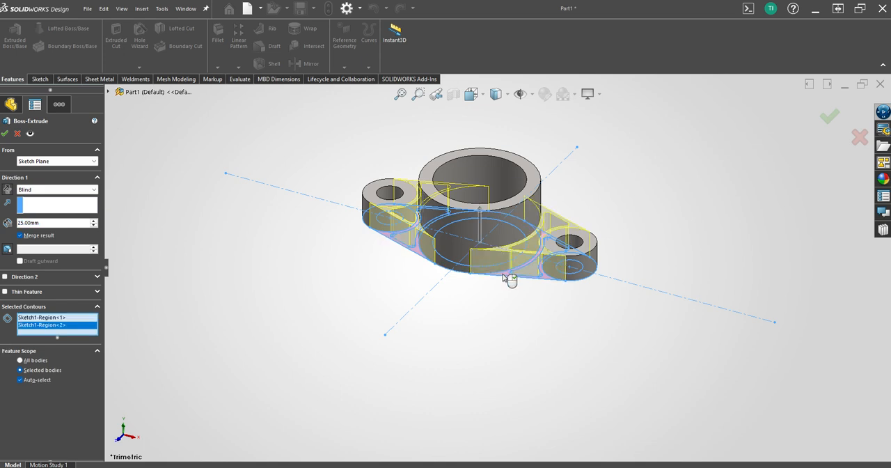
pyautogui.click(46, 223)
pyautogui.doubleClick(46, 223)
pyautogui.write('9')
pyautogui.write('2')
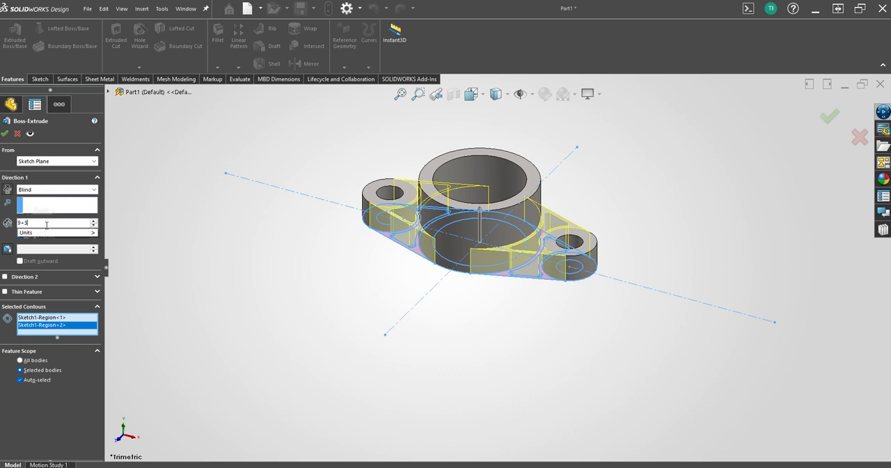
pyautogui.press('Return')
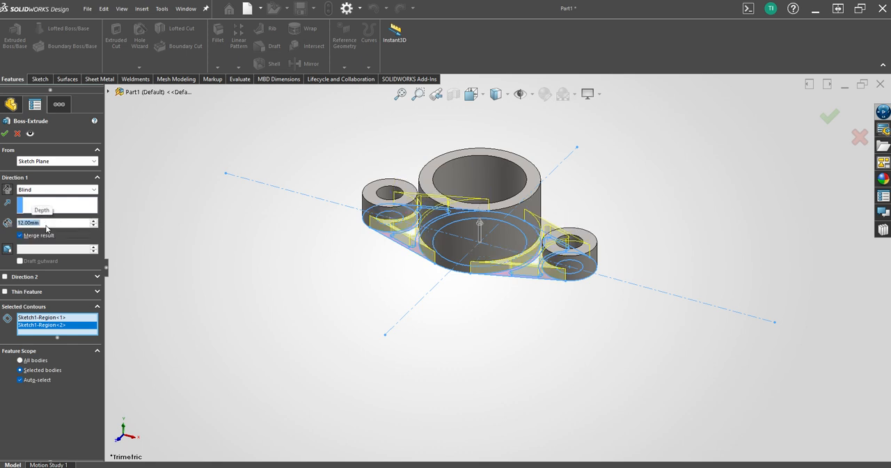
pyautogui.press('Return')
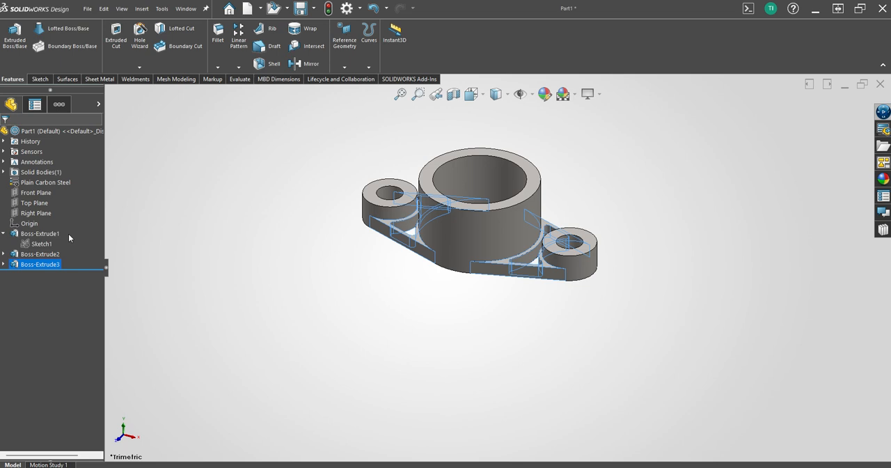
# Extrude the closed pocket outlines in both webs from the same profile sketch to a blind depth of 9 mm.
pyautogui.moveTo(315, 329)
pyautogui.mouseDown(button='middle')
pyautogui.moveTo(353, 314)
pyautogui.moveTo(378, 330)
pyautogui.moveTo(342, 307)
pyautogui.mouseUp(button='middle')
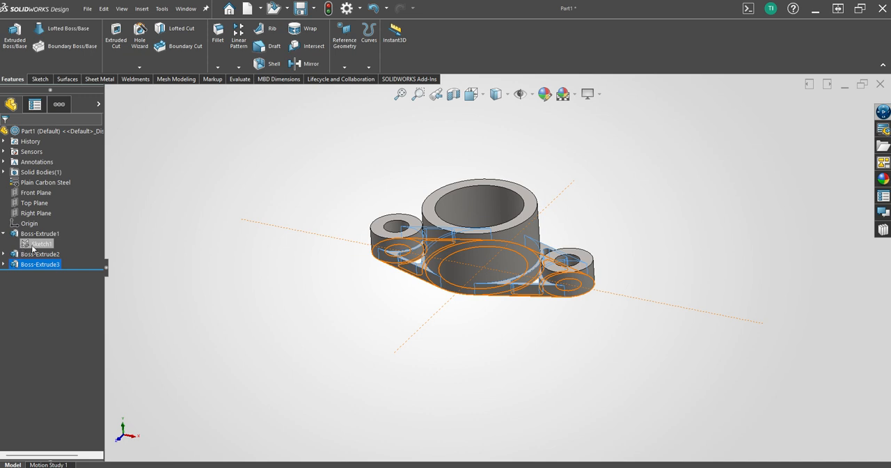
pyautogui.click(36, 245)
pyautogui.press('s')
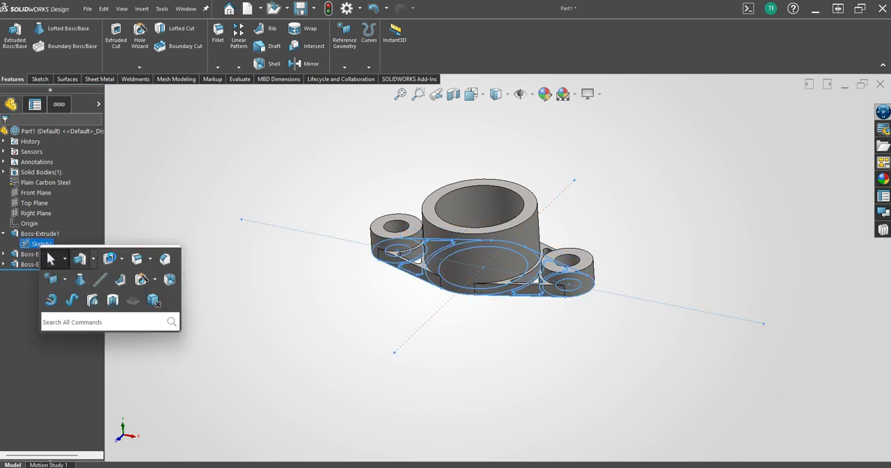
pyautogui.click(82, 260)
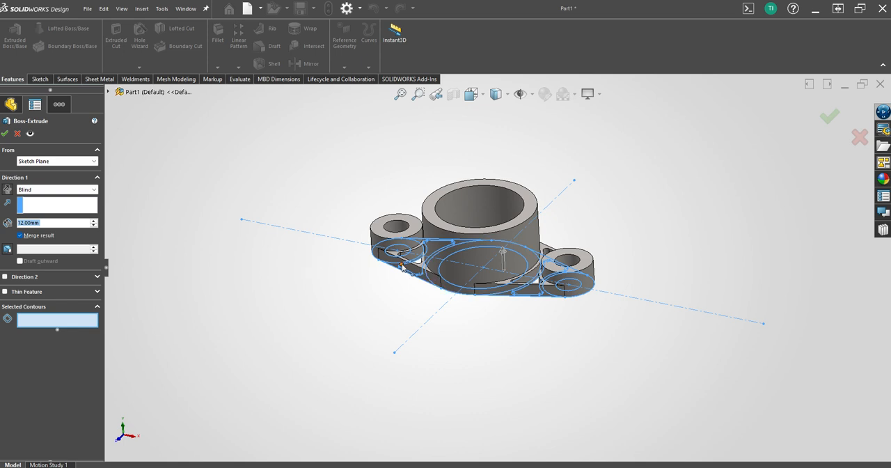
pyautogui.scroll(-5, 416, 272)
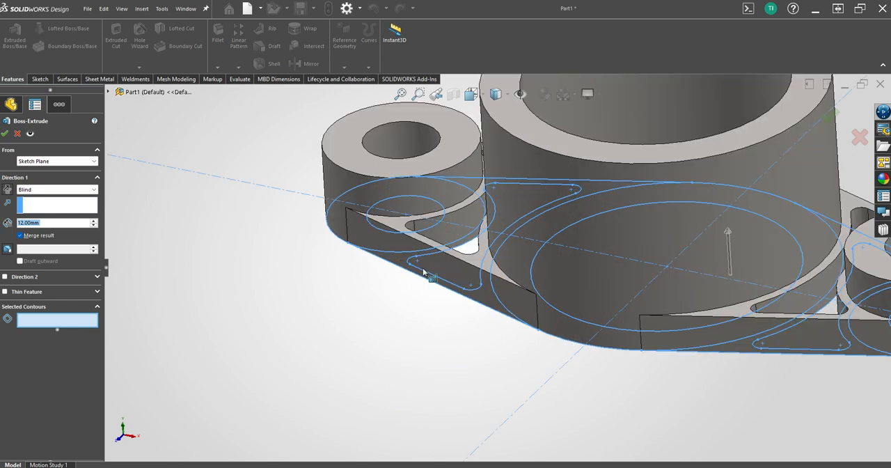
pyautogui.click(457, 290)
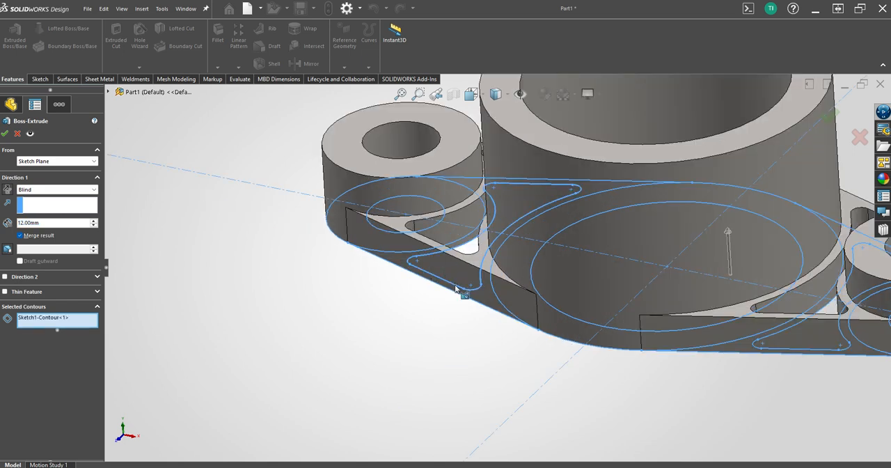
pyautogui.scroll(3, 488, 310)
pyautogui.scroll(1, 627, 345)
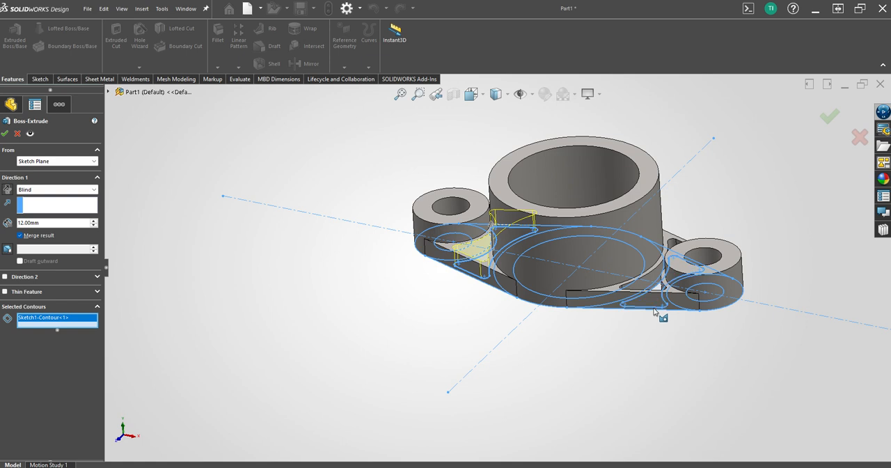
pyautogui.click(655, 311)
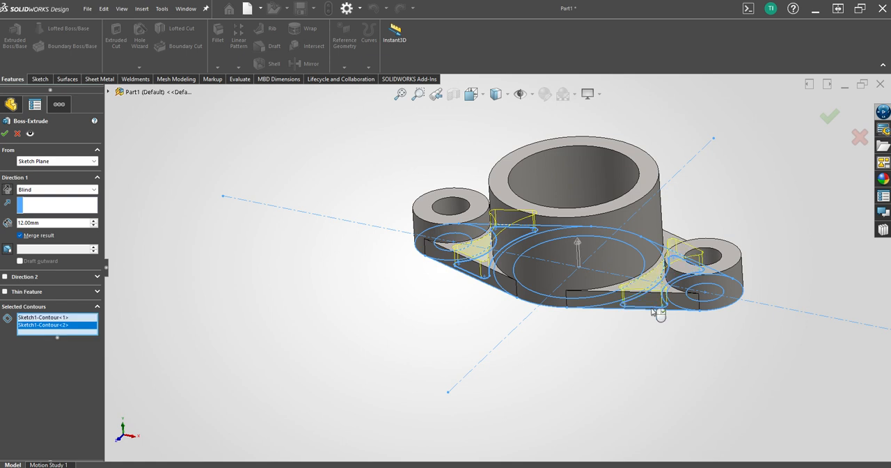
pyautogui.doubleClick(48, 224)
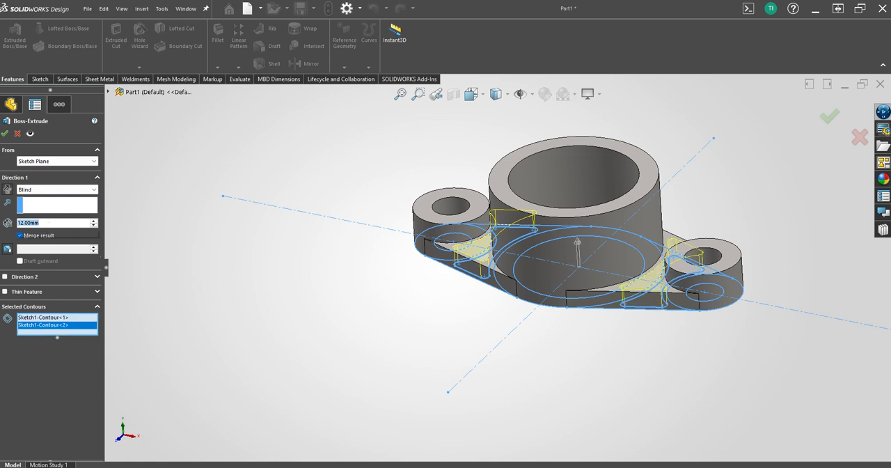
pyautogui.write('9')
pyautogui.press('Return')
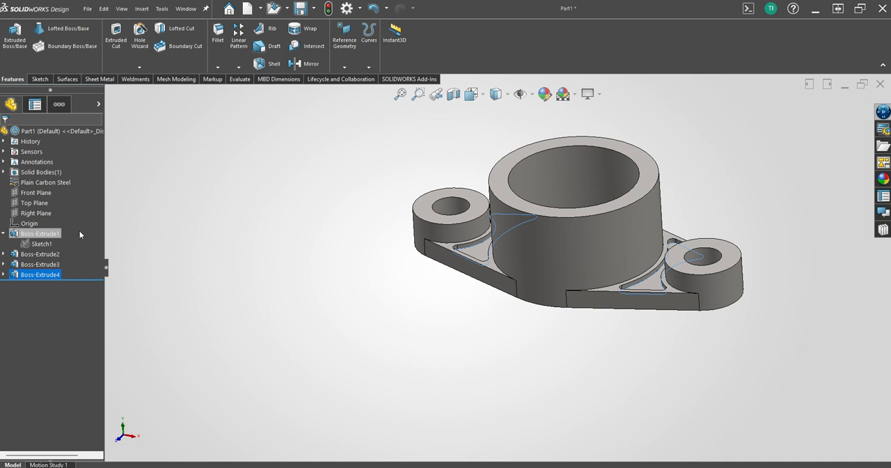
# Update the Volume1 sensor to check the part's volume and inspect the flange from the top and from below.
pyautogui.scroll(1, 301, 367)
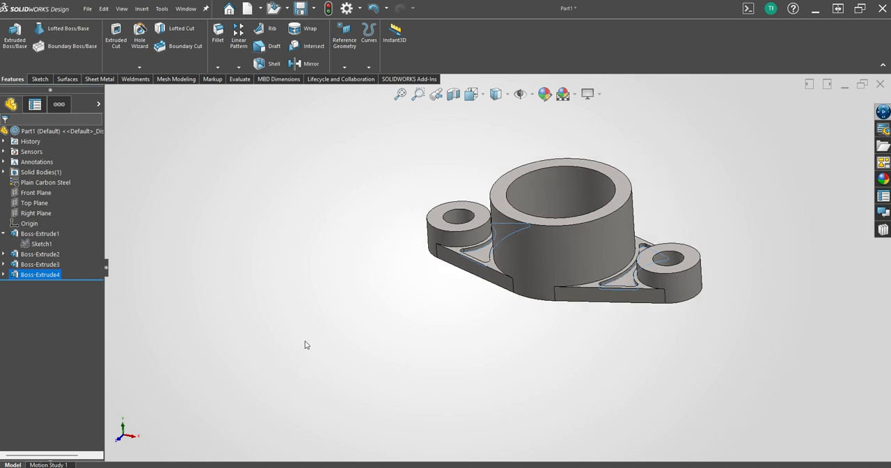
pyautogui.hotkey('ctrl', '5')
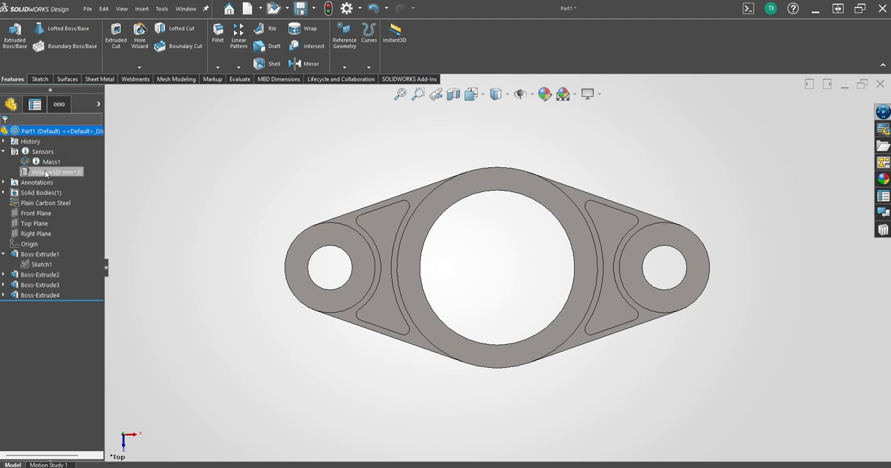
pyautogui.rightClick(44, 170)
pyautogui.click(70, 184)
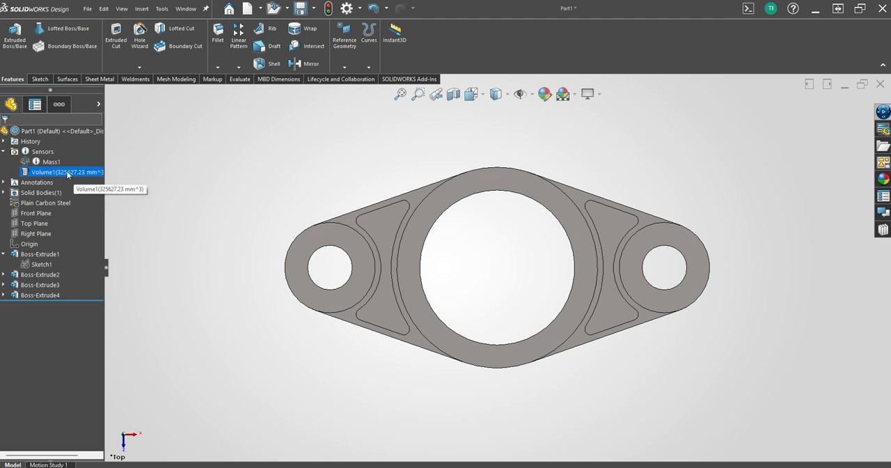
pyautogui.click(230, 335)
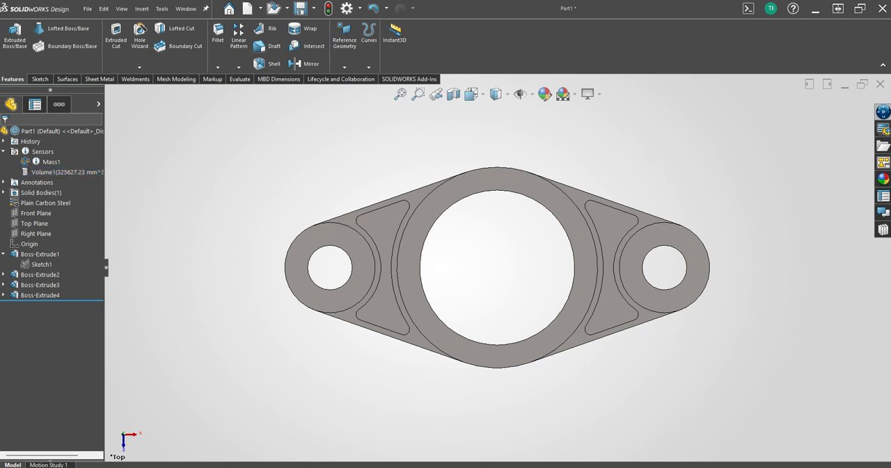
pyautogui.moveTo(230, 335); pyautogui.dragTo(241, 197, button='middle')
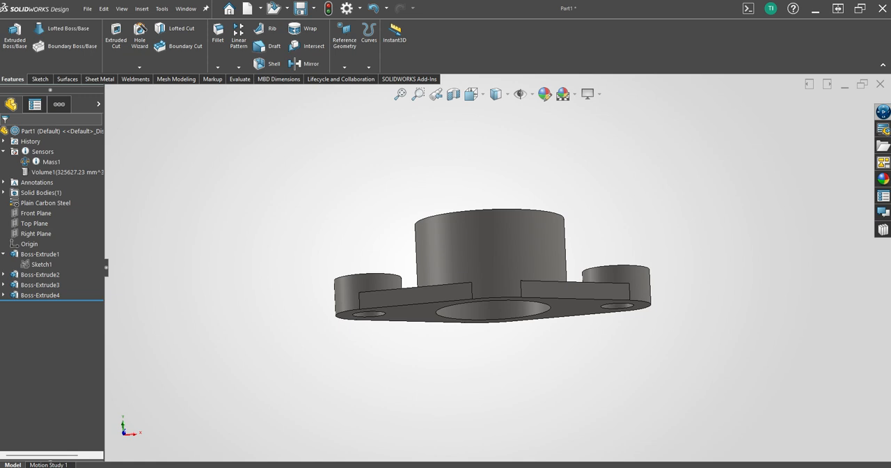
pyautogui.moveTo(1, 353); pyautogui.dragTo(200, 399, button='middle')
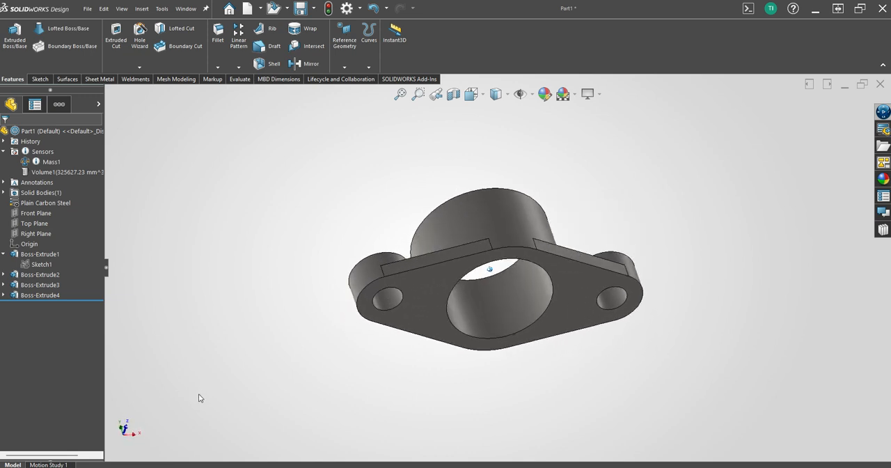